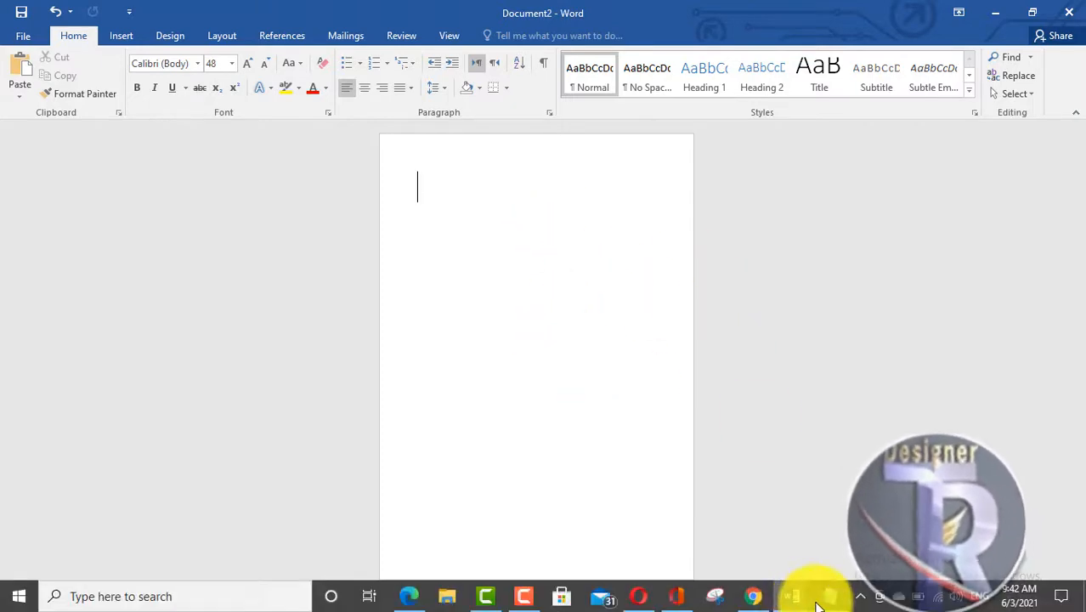
Step: Switch to Notepad, examine the poster title text line, and return to the Word document
left_click(815, 600)
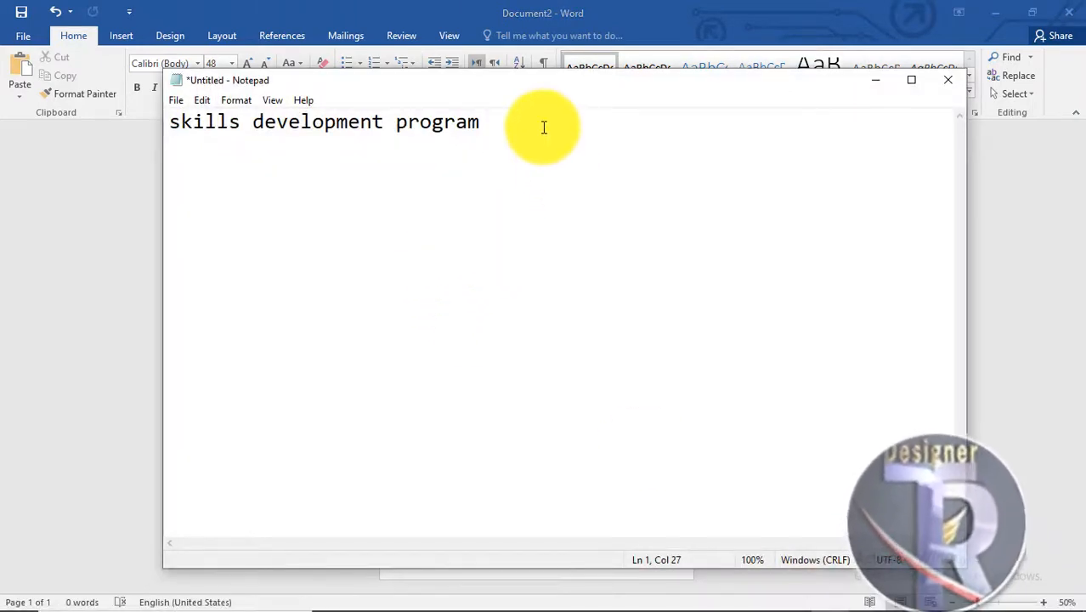
left_click_drag(544, 127, 177, 127)
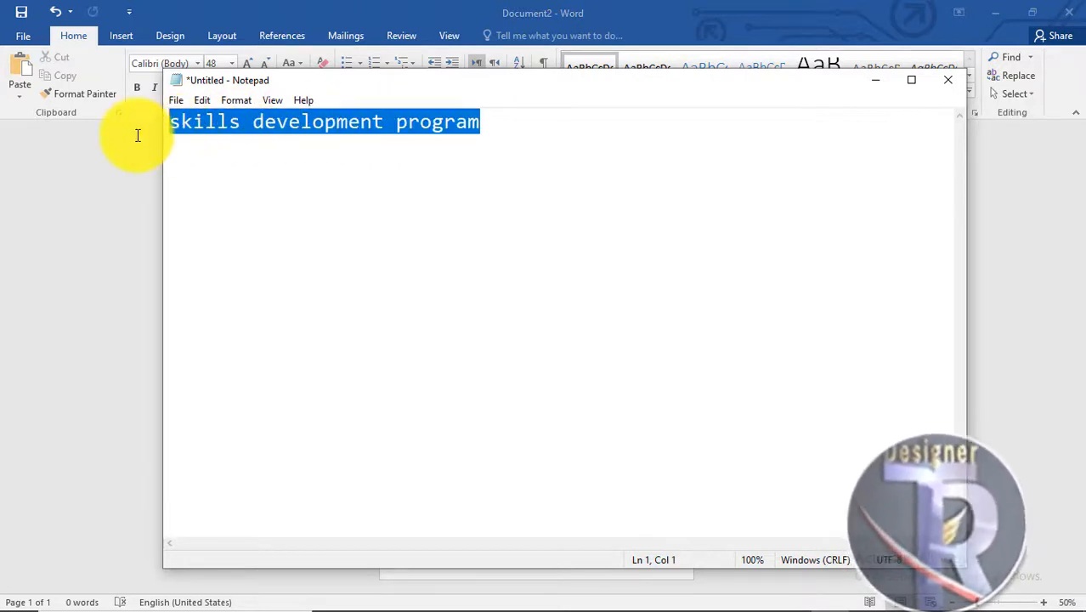
left_click(273, 129)
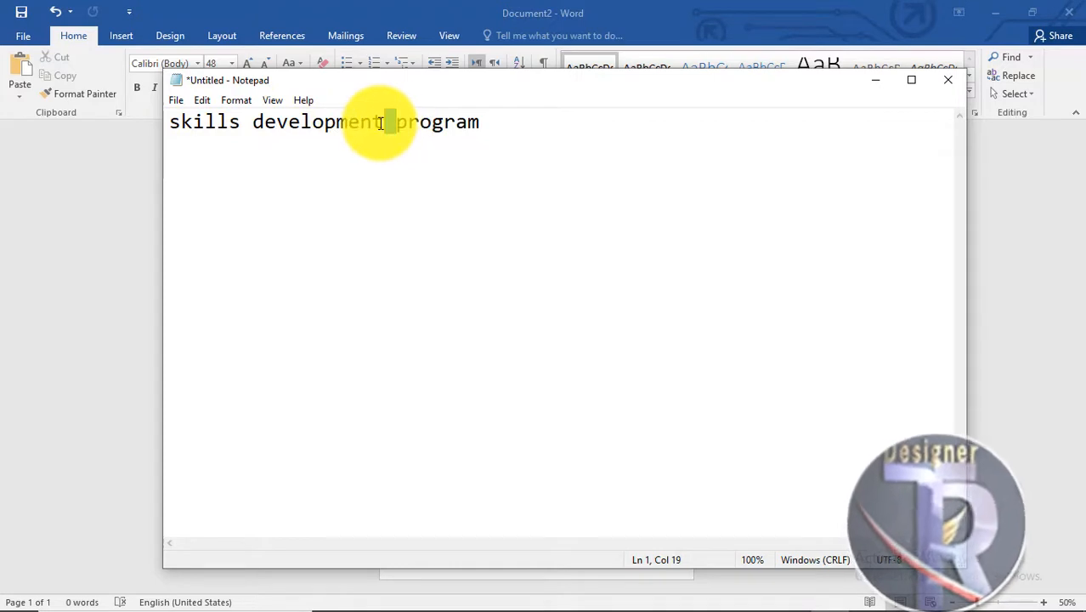
left_click_drag(393, 124, 205, 122)
left_click(269, 121)
left_click_drag(588, 153, 157, 133)
left_click(480, 129)
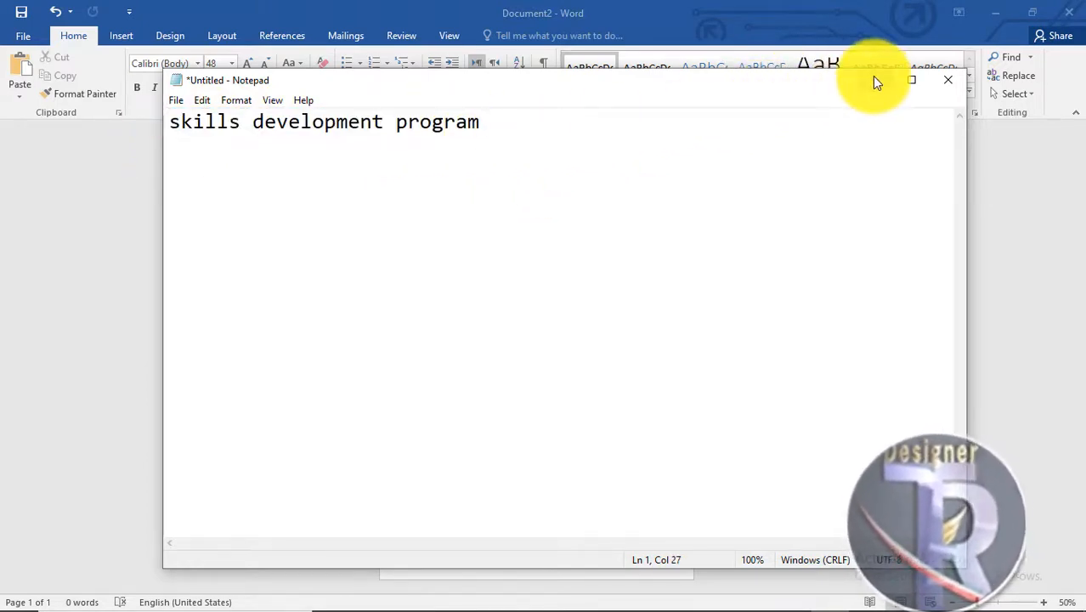
left_click(874, 80)
Step: Draw a rectangle covering the whole page, about 11.96" high and 9.4" wide
left_click(126, 35)
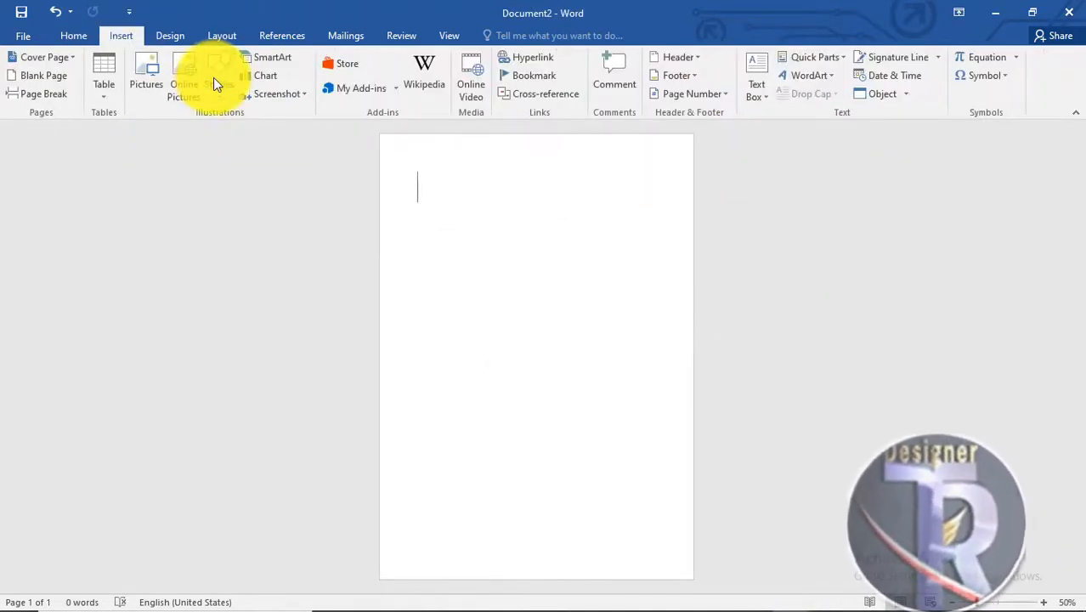
left_click(214, 79)
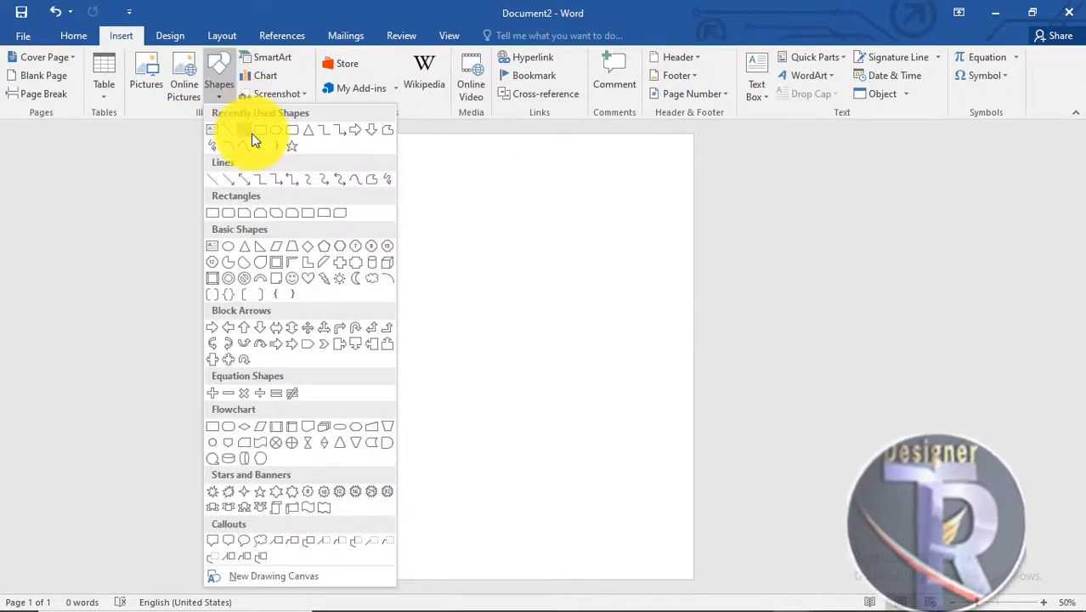
left_click(252, 134)
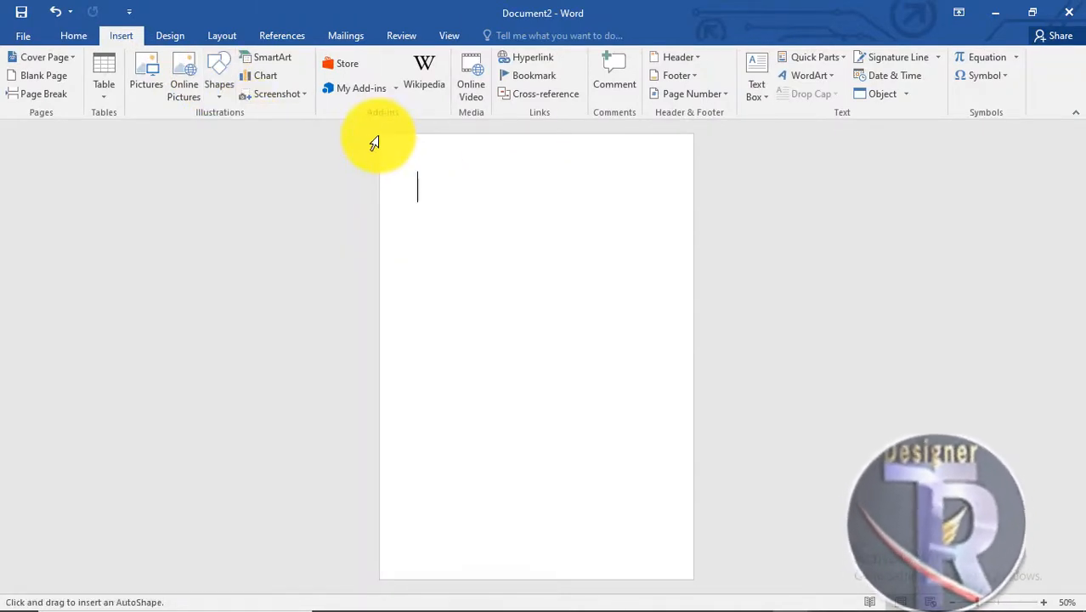
mouse_move(381, 134)
left_mouse_down()
mouse_move(489, 286)
mouse_move(762, 608)
left_mouse_up()
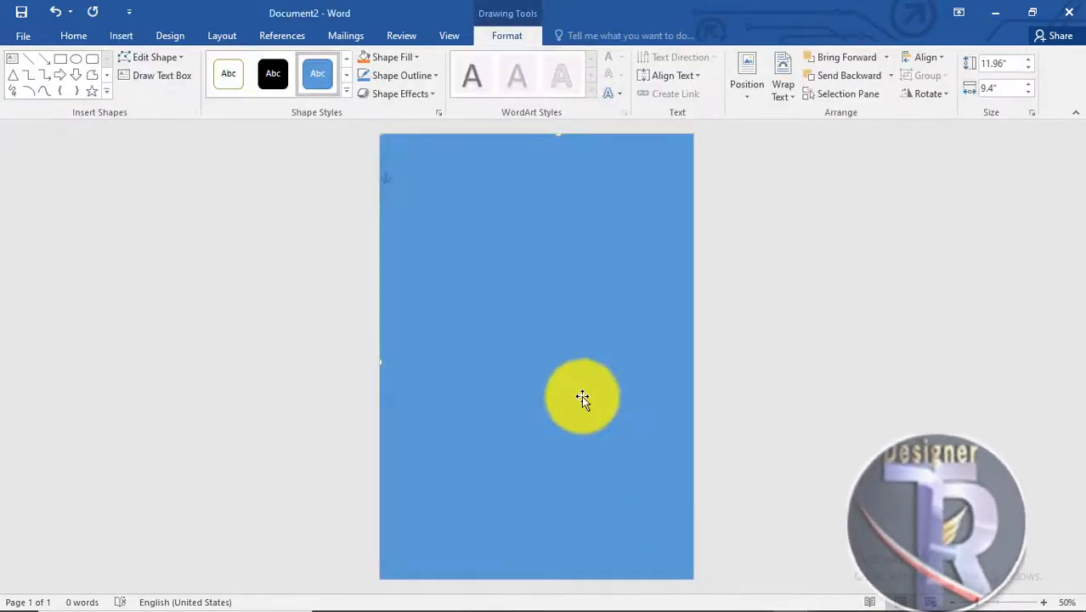
Step: Give the page-sized rectangle a gradient fill using the medium gray linear preset at 270°
right_click(581, 395)
left_click(629, 354)
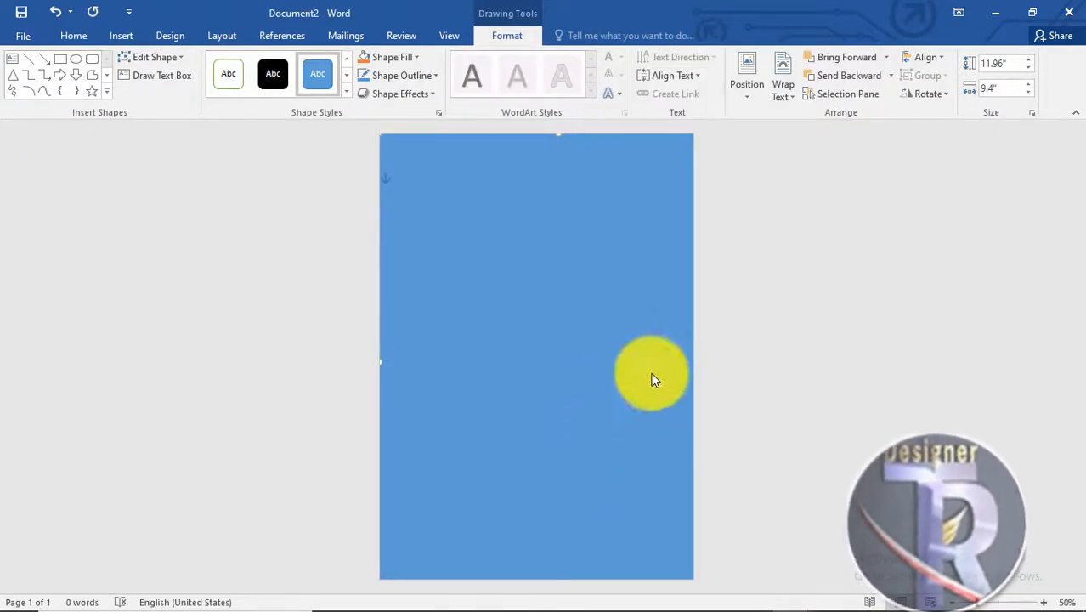
left_click(764, 228)
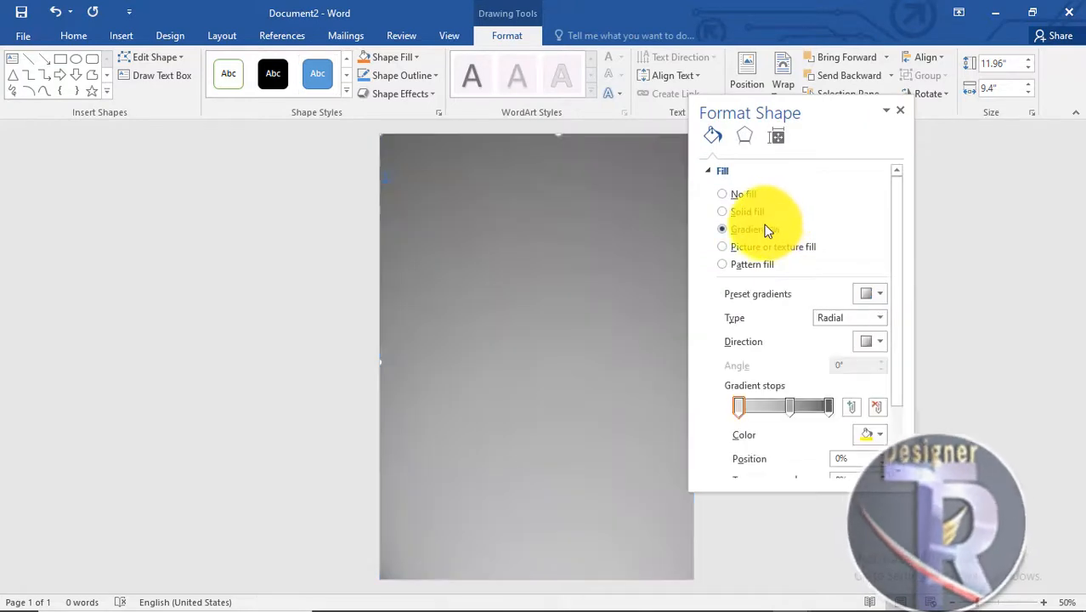
left_click(872, 293)
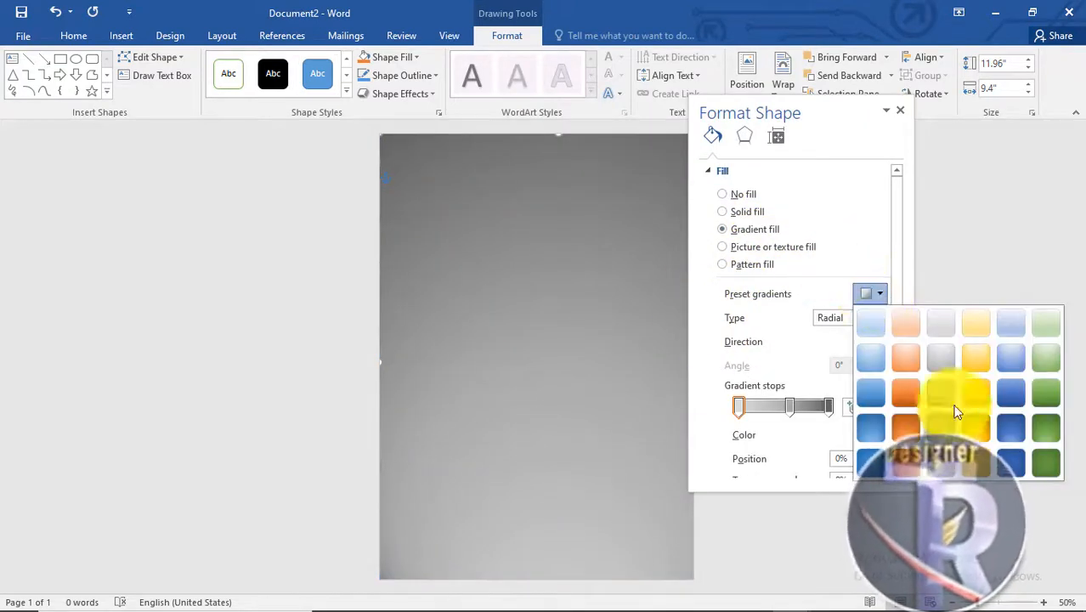
left_click(947, 366)
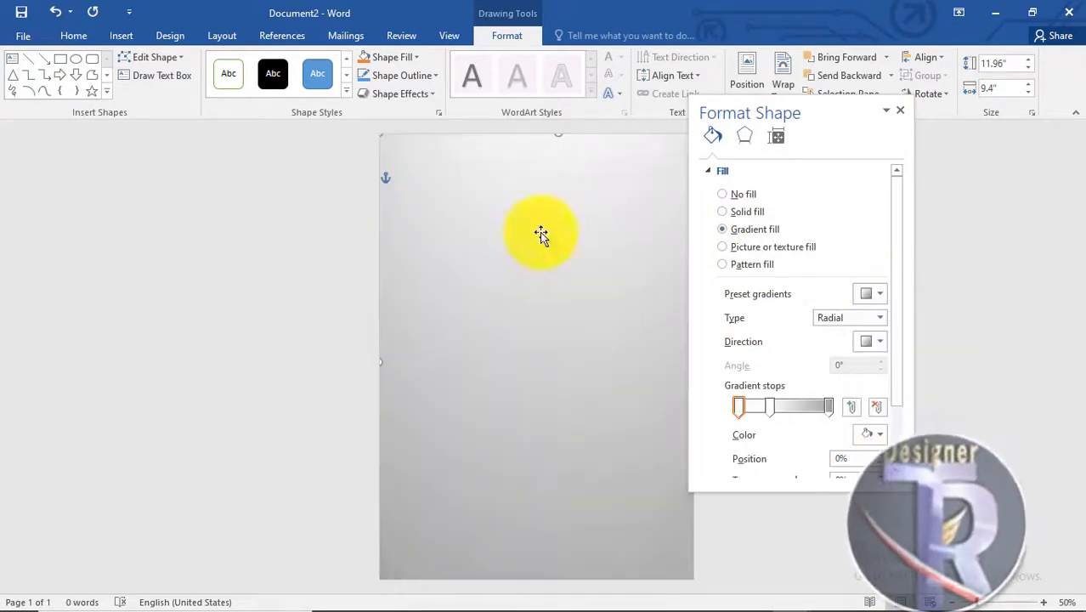
left_click(876, 293)
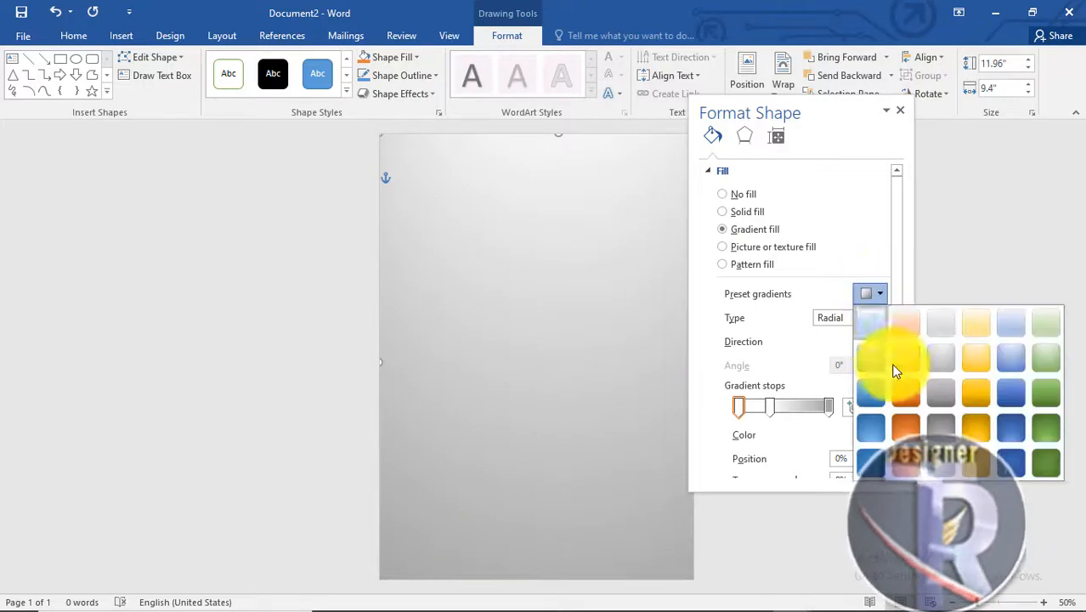
left_click(941, 387)
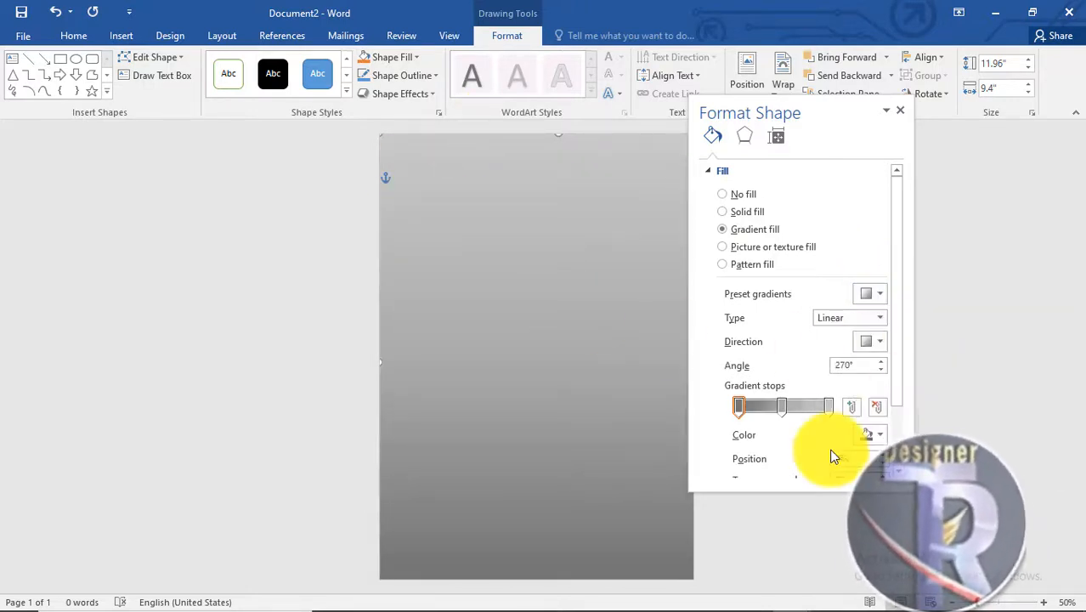
Step: Place the rectangle's middle gradient stop at 50% and finish formatting the shape
left_click(783, 407)
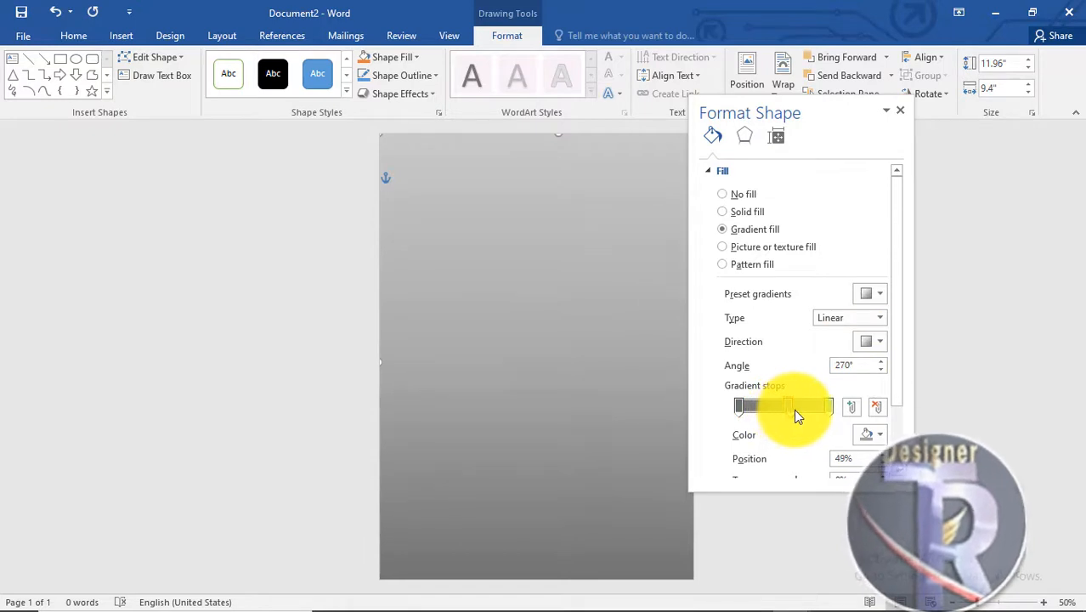
left_click_drag(795, 411, 786, 415)
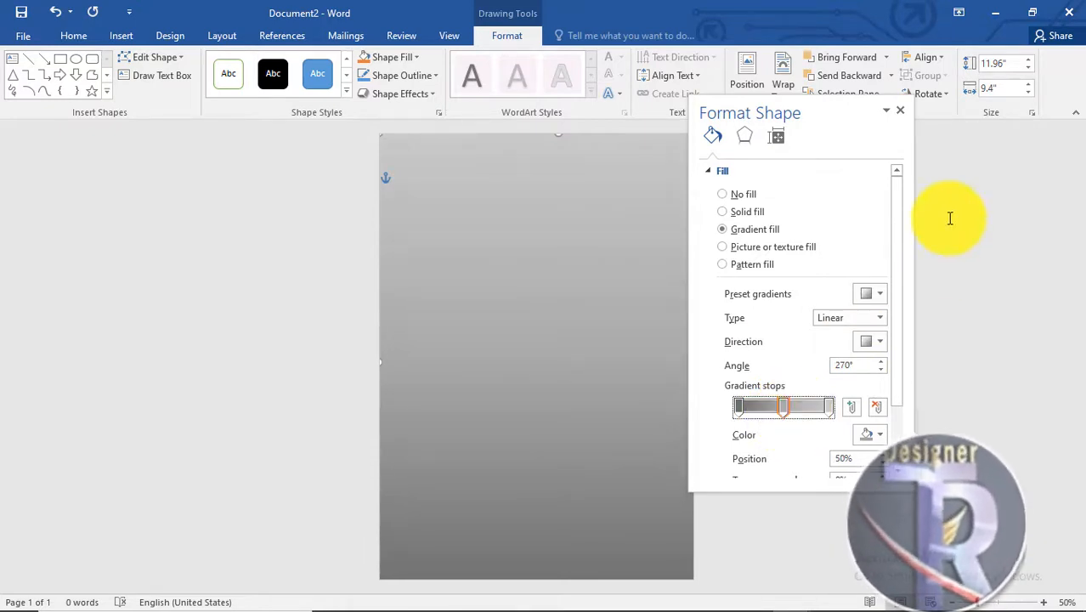
left_click(899, 110)
left_click(567, 230)
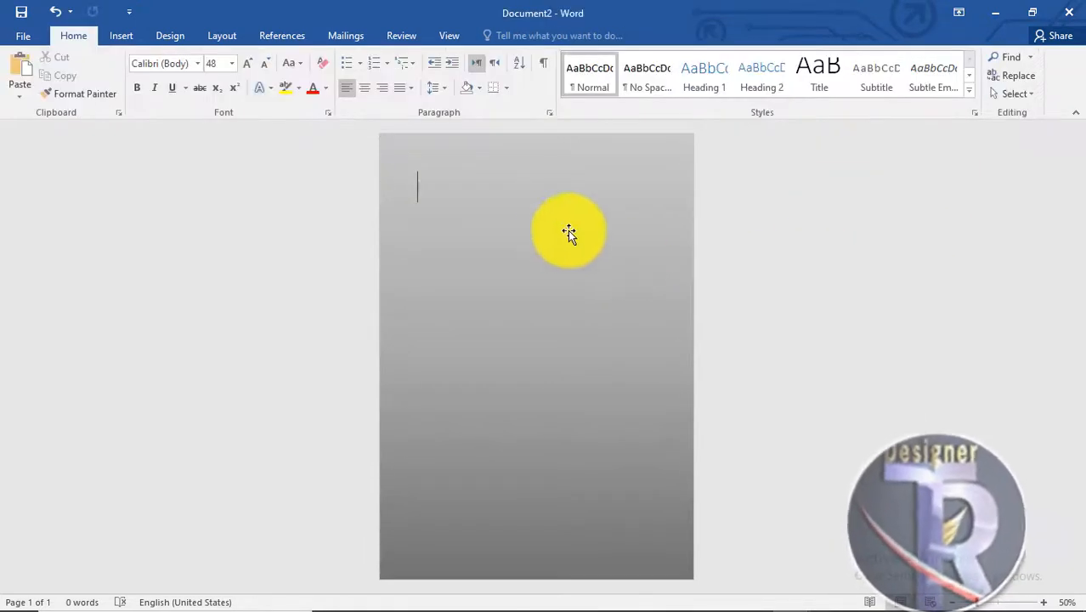
Step: Insert the picture of the five workers from the Desktop folder and set its text wrapping to In Front of Text
left_click(124, 37)
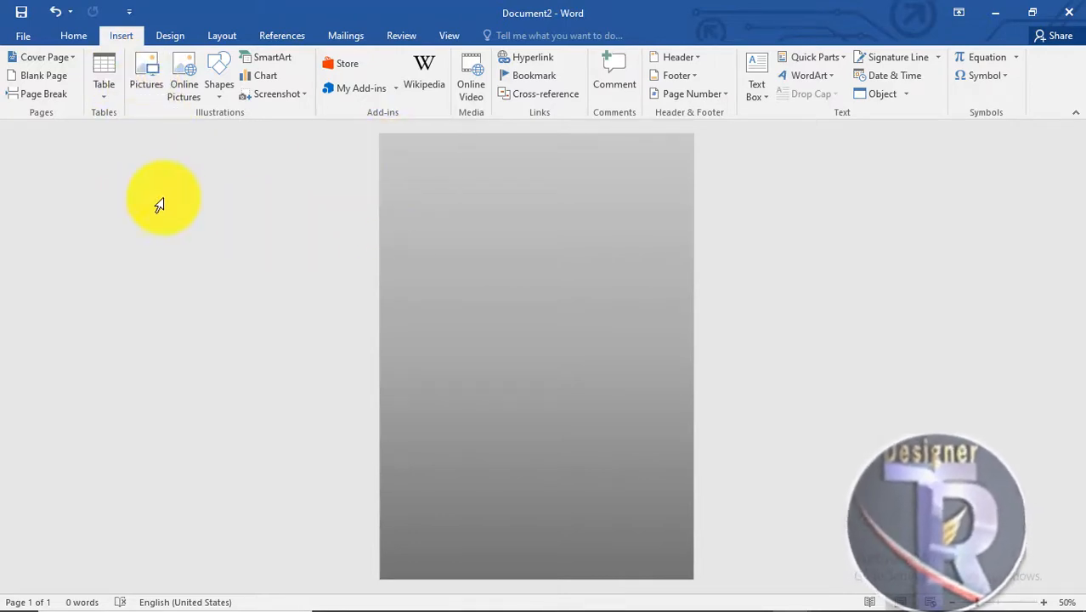
left_click(149, 82)
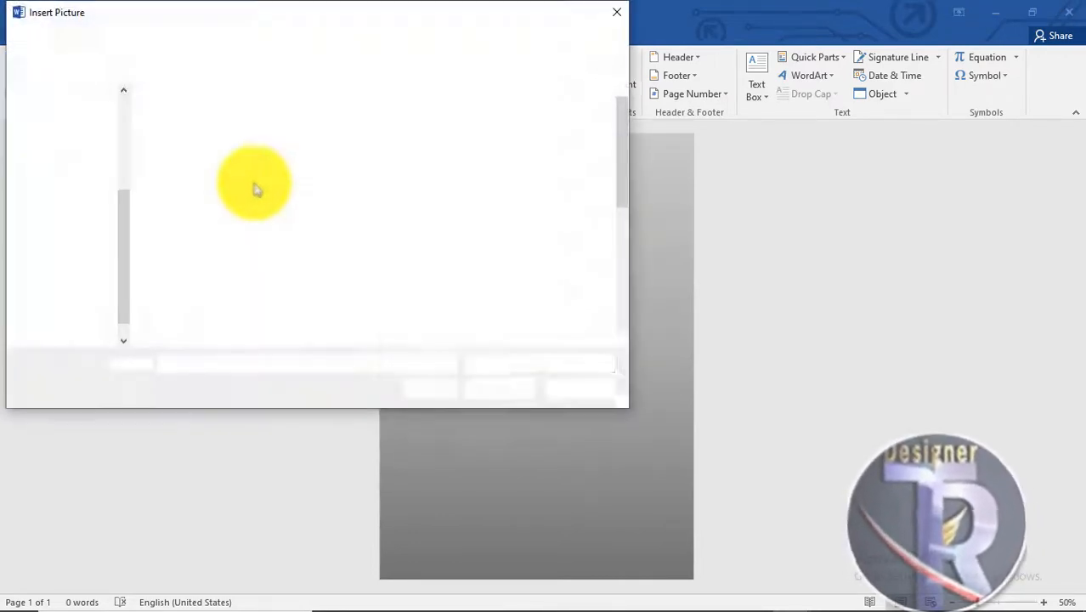
left_click_drag(625, 165, 624, 319)
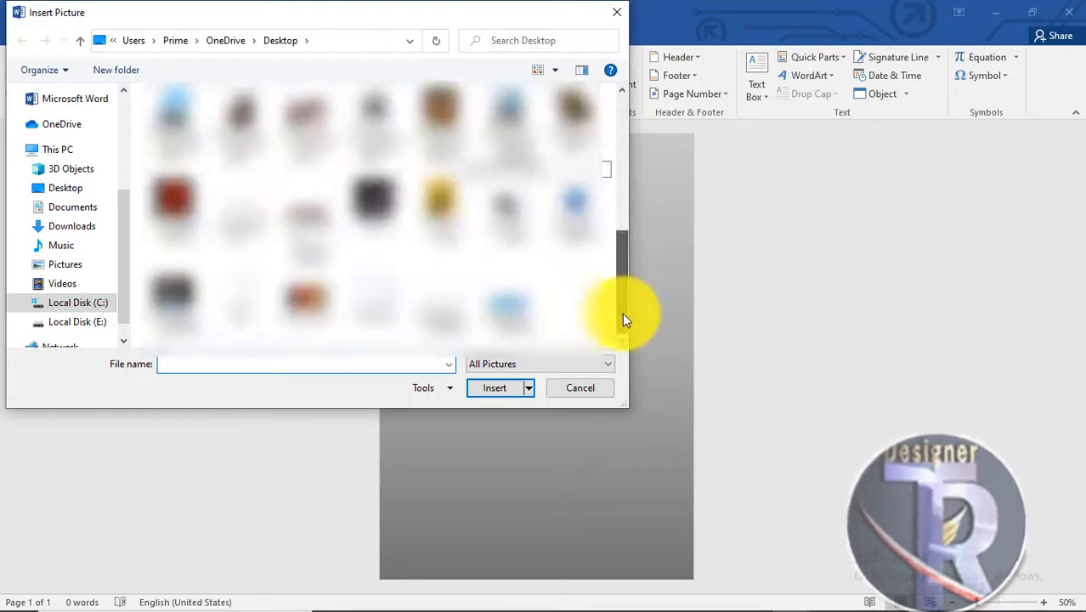
double_click(599, 228)
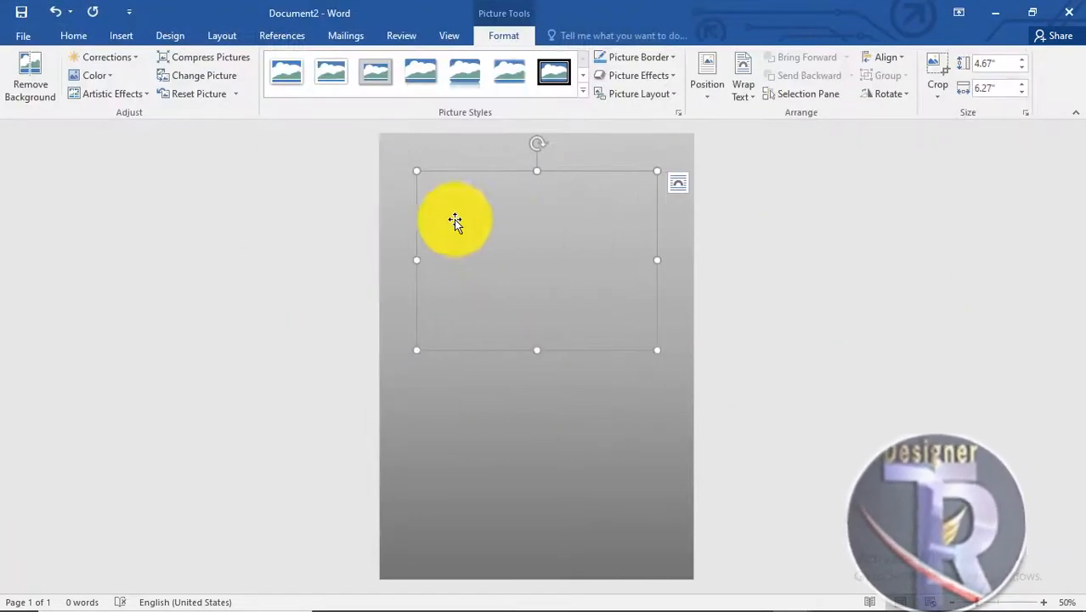
left_click(739, 101)
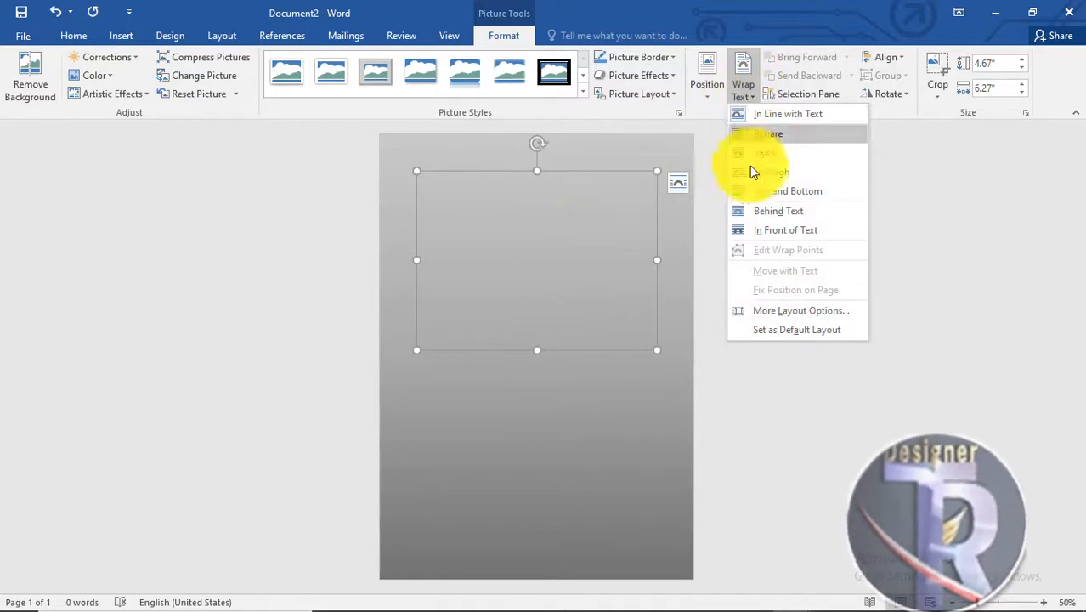
left_click(762, 234)
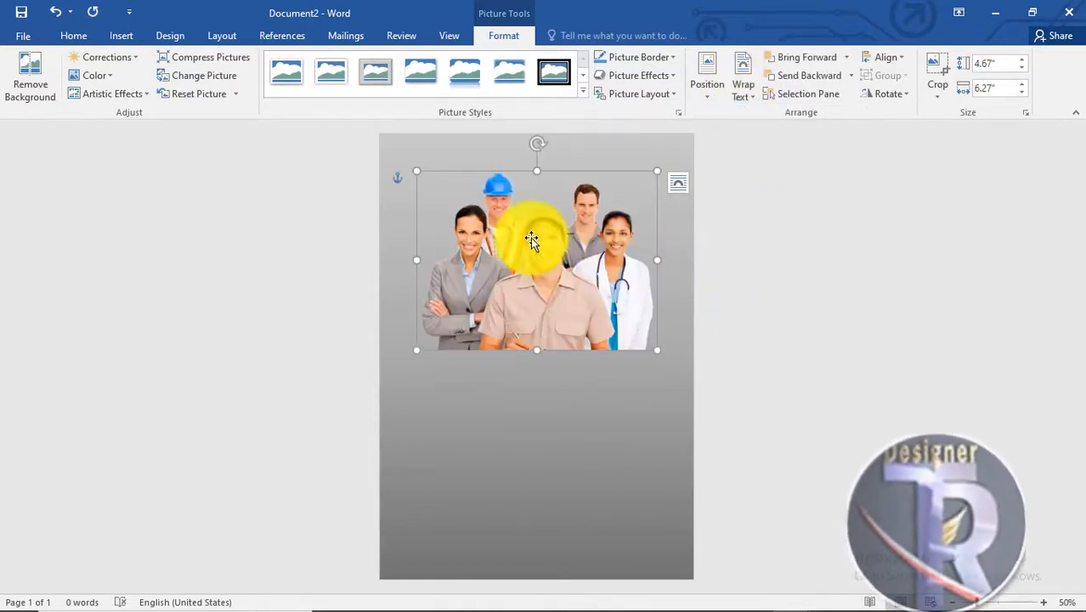
Step: Move the workers picture to the bottom of the page and enlarge it to about 7.58" by 10.19", filling the page width
left_click_drag(599, 259, 518, 496)
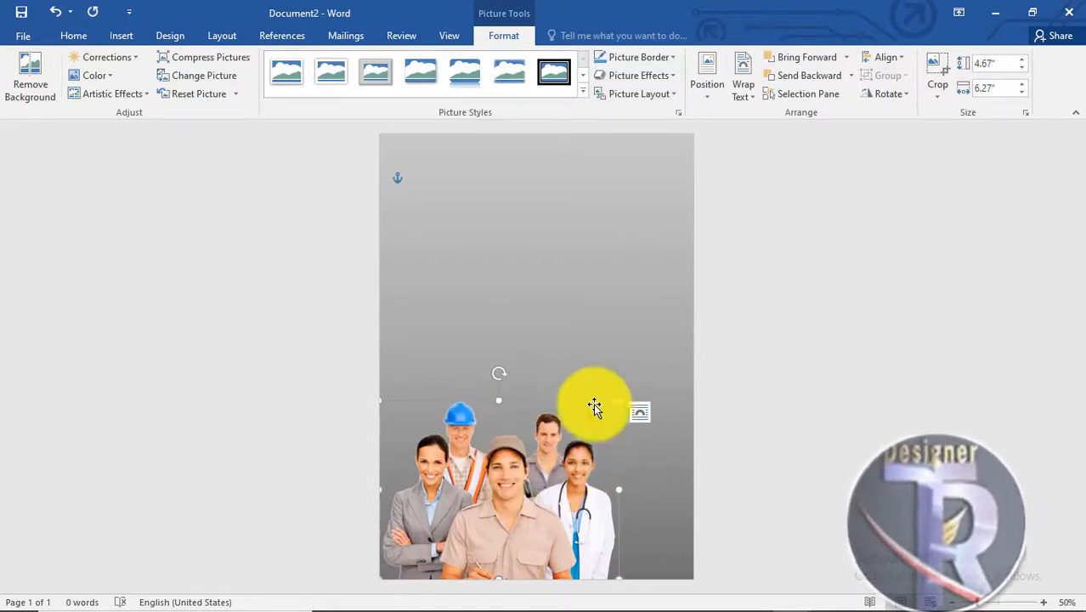
left_click_drag(639, 392, 721, 332)
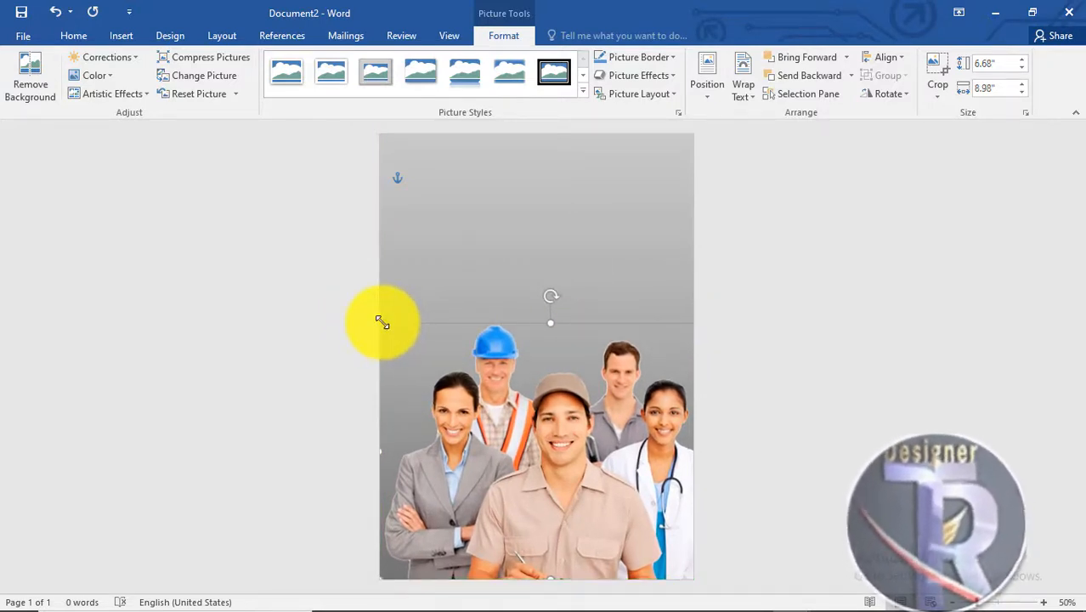
left_click_drag(381, 322, 337, 298)
left_click_drag(582, 395, 582, 417)
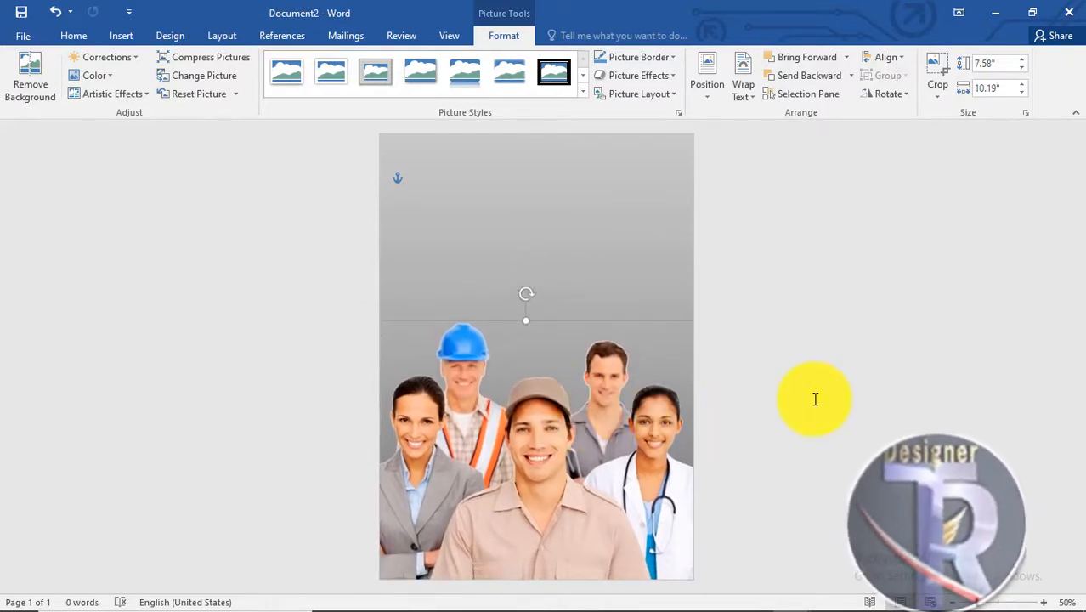
left_click(815, 398)
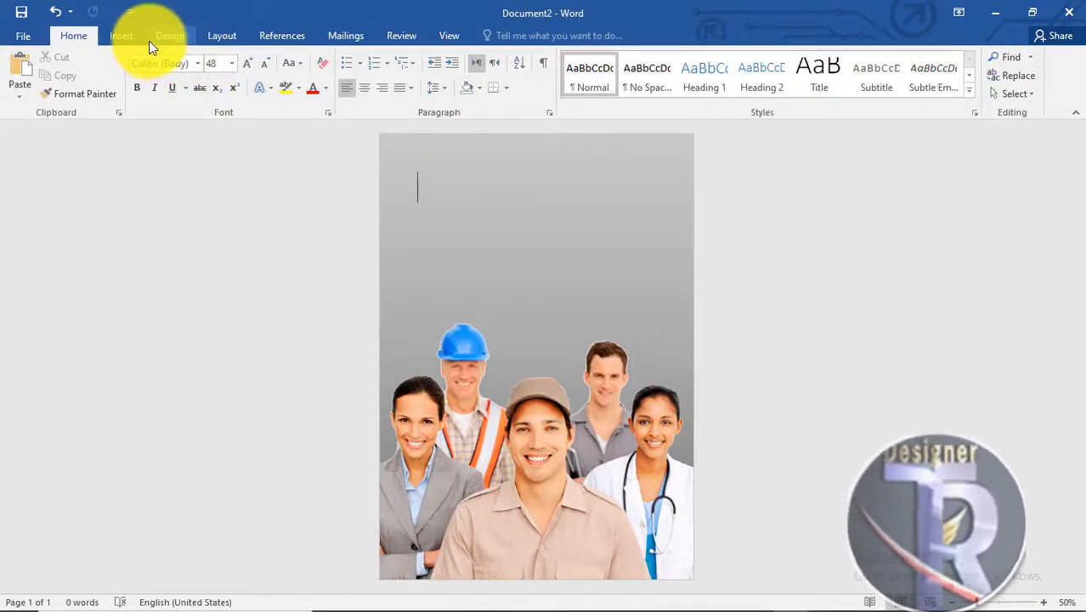
Step: Insert a WordArt text box in the plain black fill style near the top of the page
left_click(122, 35)
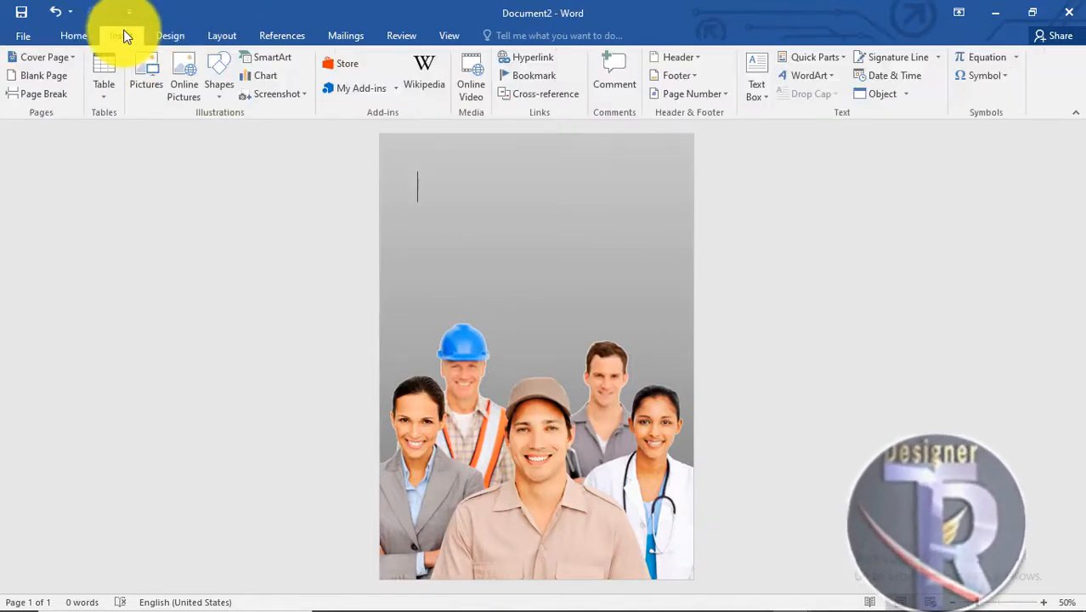
left_click(807, 75)
left_click(795, 109)
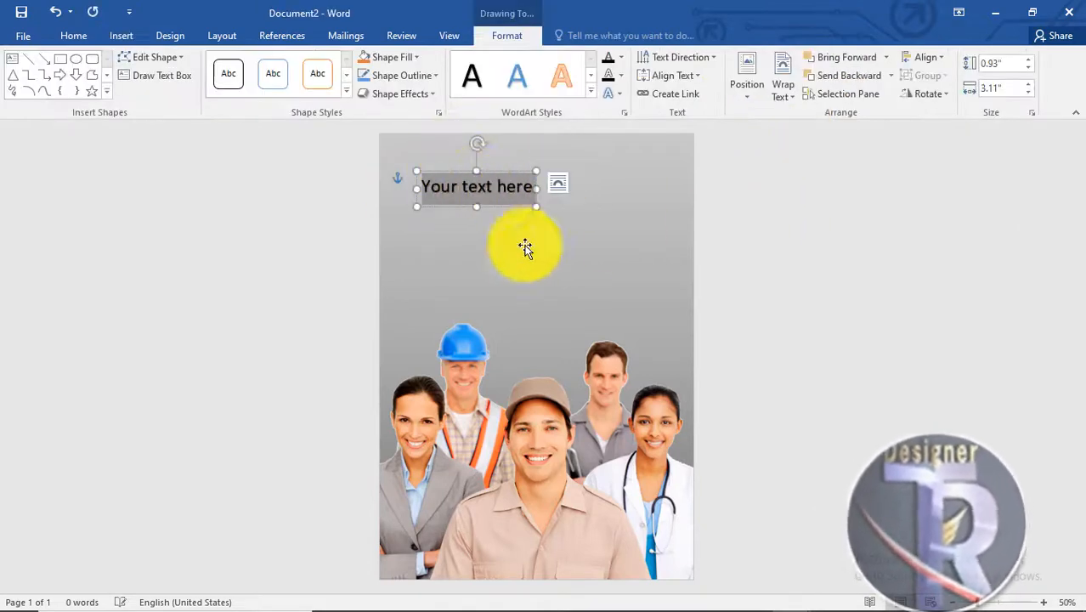
Step: Copy "skills development program" from Notepad and replace the WordArt placeholder text in Word with it
mouse_move(749, 603)
left_click(831, 597)
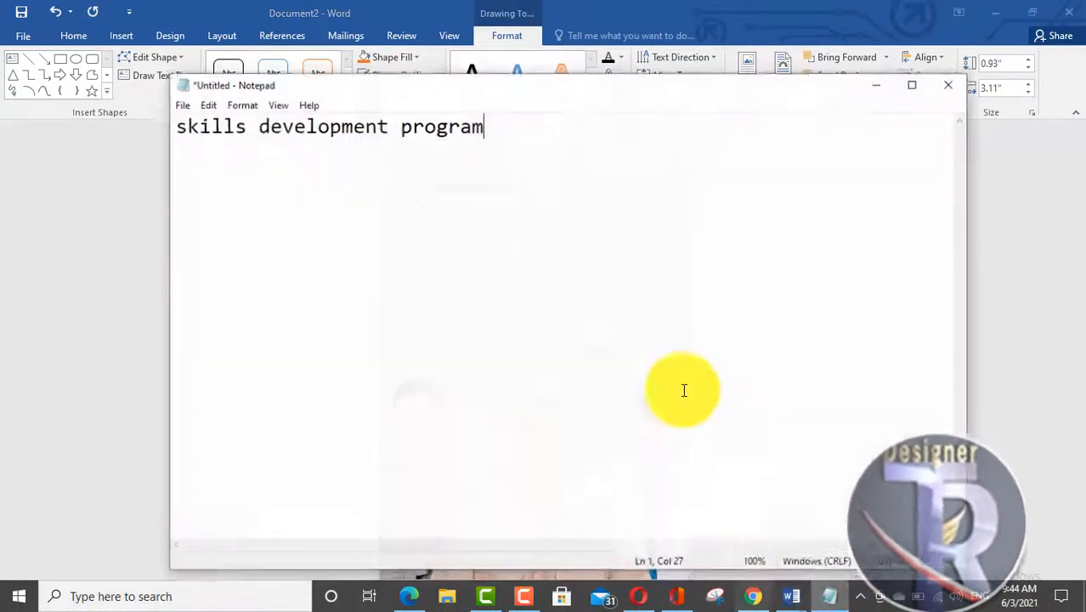
left_click_drag(516, 150, 143, 151)
key("ctrl+c")
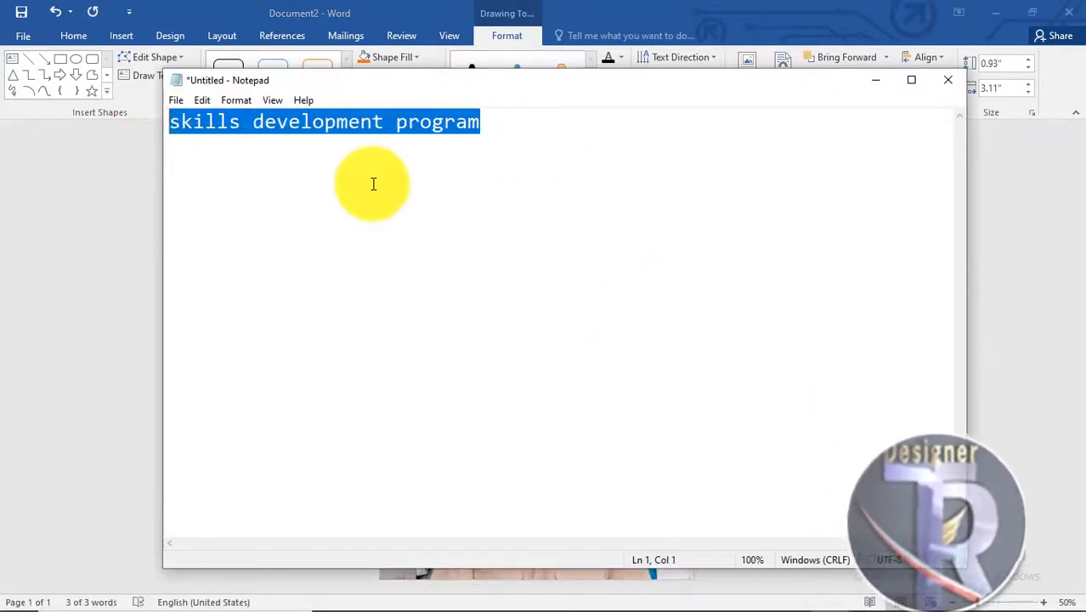
left_click(875, 80)
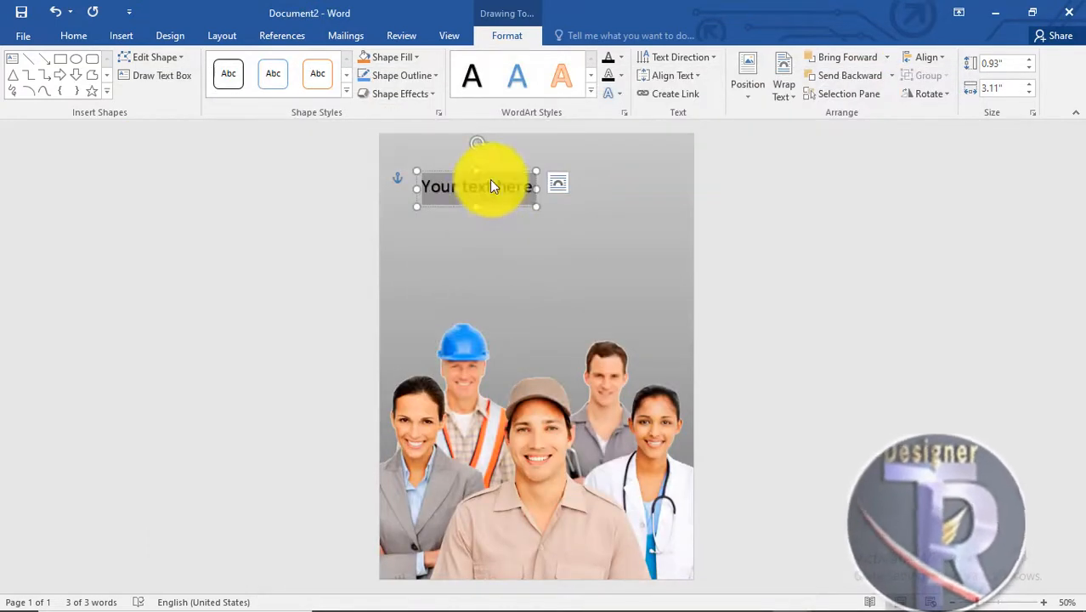
left_click_drag(533, 185, 434, 190)
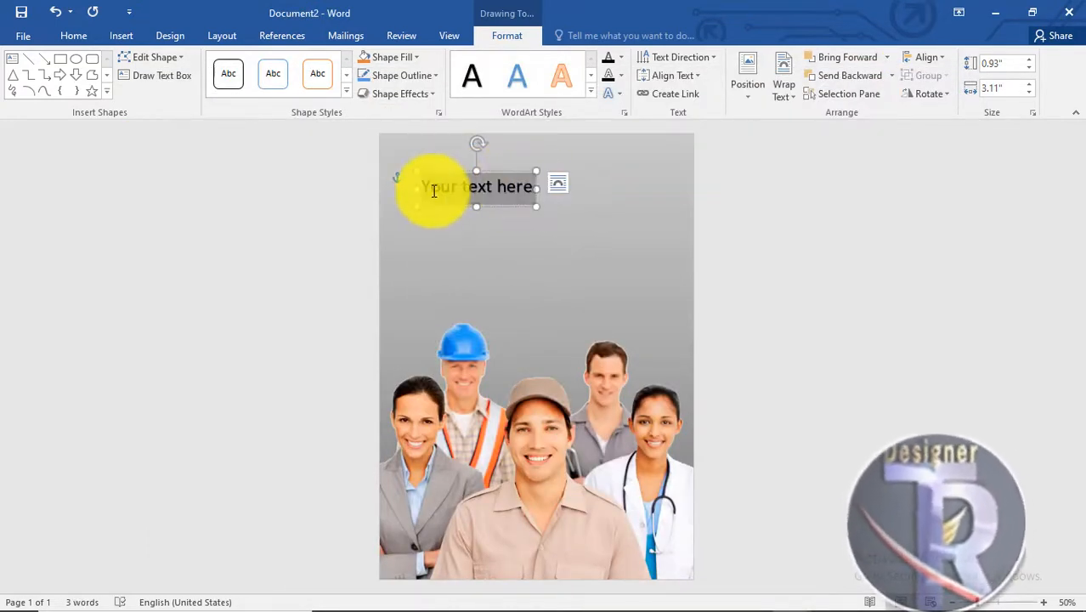
key("ctrl+v")
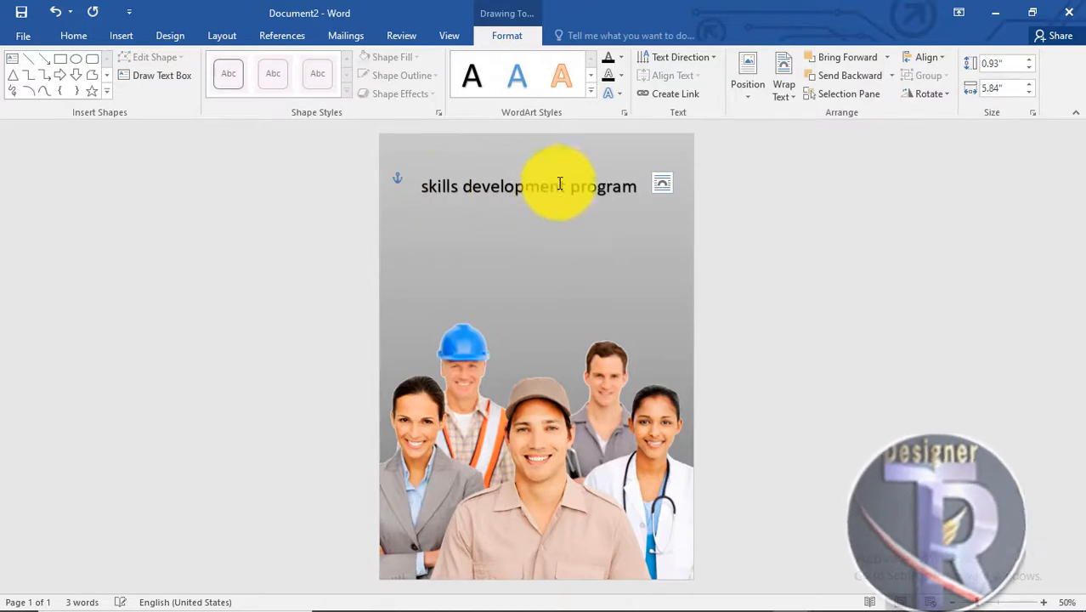
Step: Copy "development program" from the WordArt and delete it there, leaving only "skills"
left_click_drag(637, 187, 484, 188)
key("ctrl+c")
key("Delete")
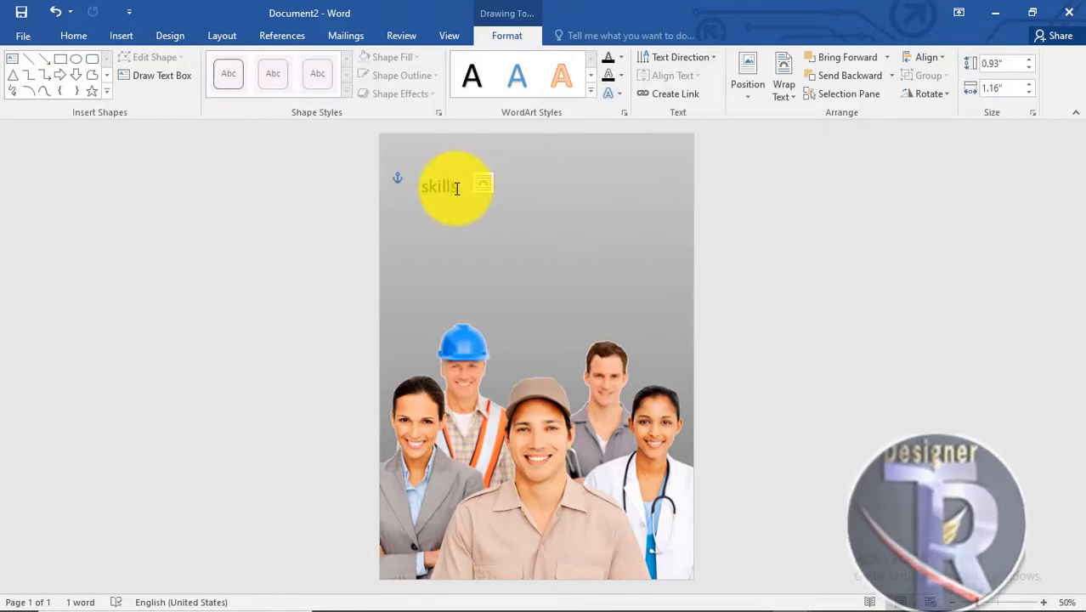
Step: Change the WordArt text to "Skill's" and move its box toward the middle of the page near the upper edge
type("'")
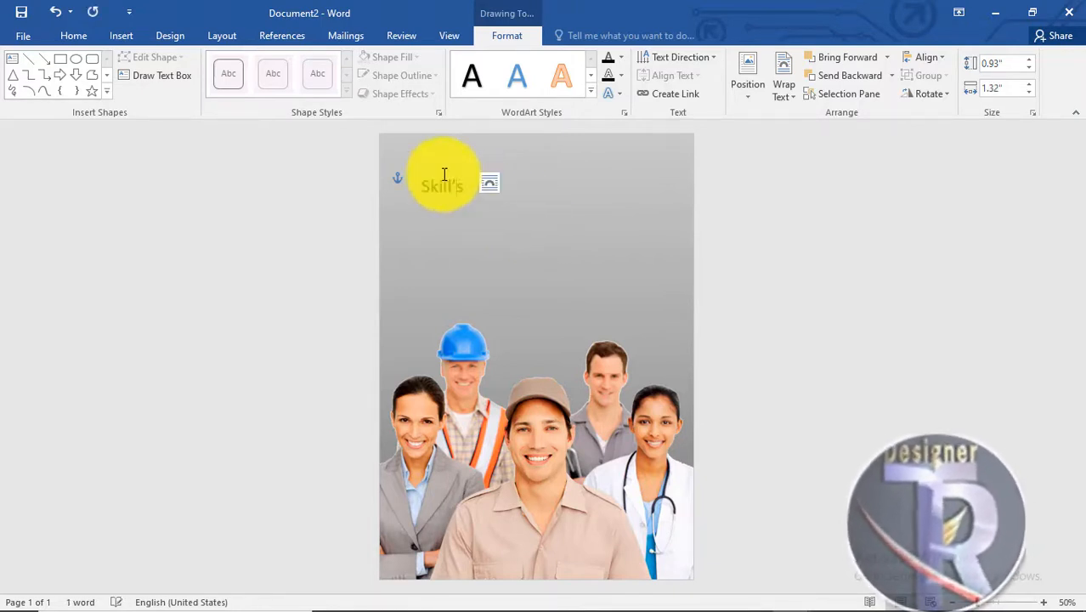
left_click(459, 174)
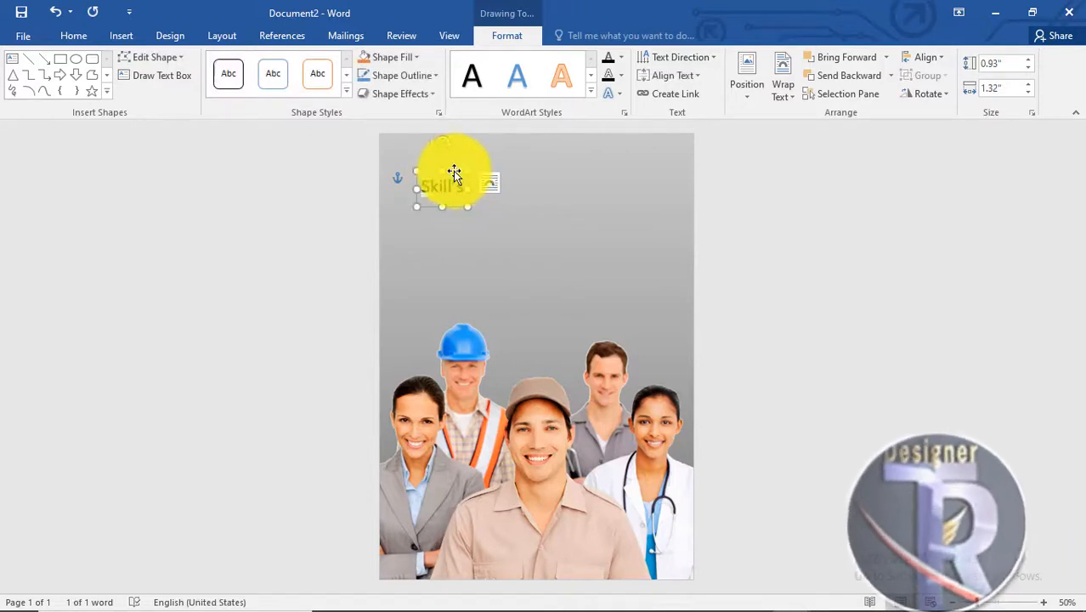
left_click_drag(454, 174, 529, 172)
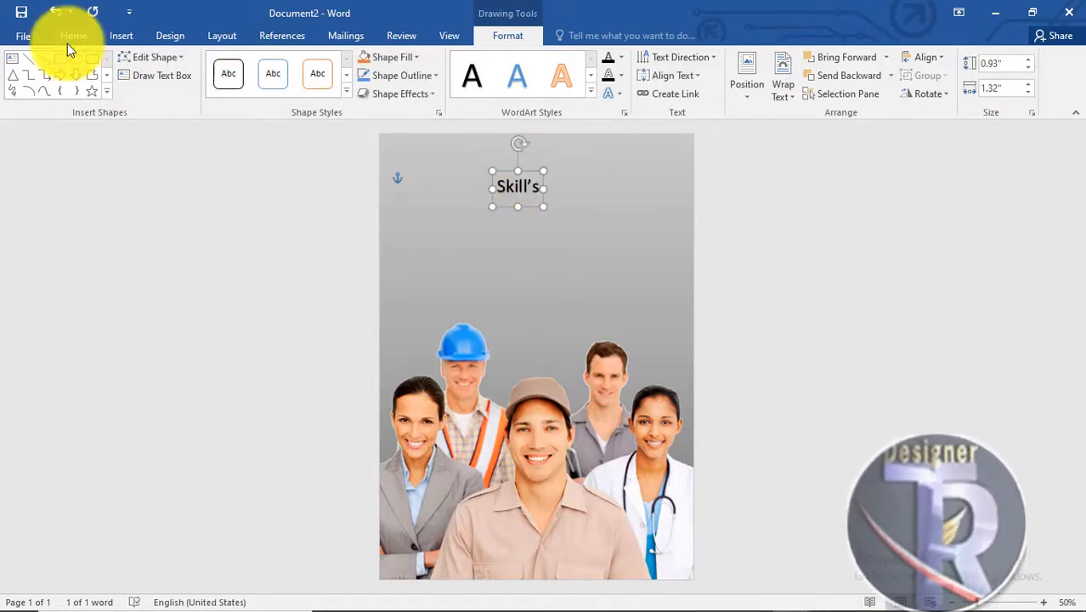
Step: Set the "Skill's" WordArt to 90 pt Arial (Body CS) and shift it left toward the page centre
left_click(68, 39)
left_click(248, 65)
left_click(248, 64)
left_click(248, 65)
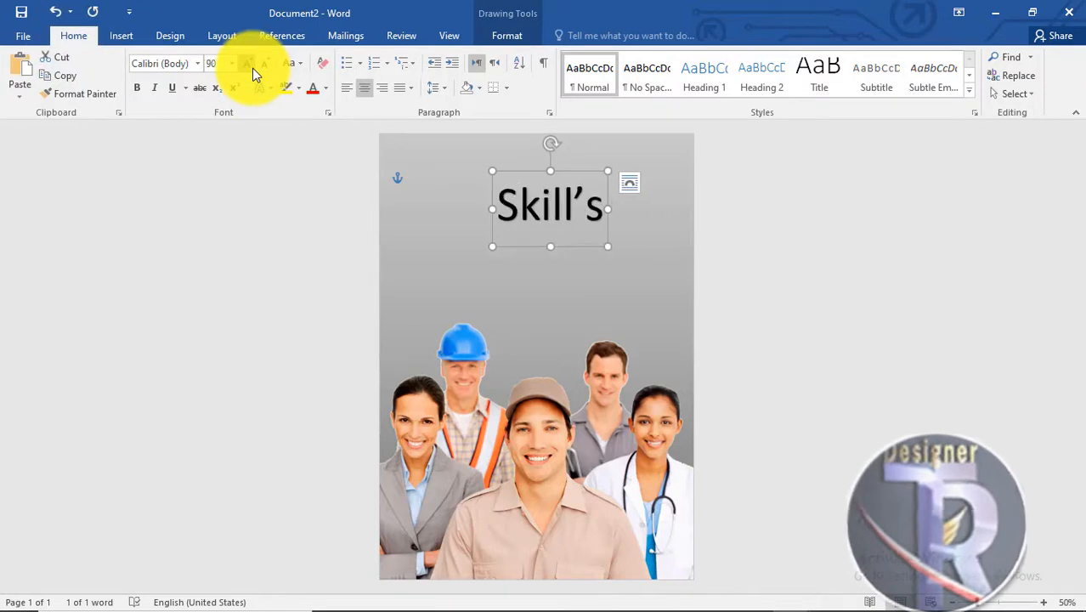
left_click(200, 66)
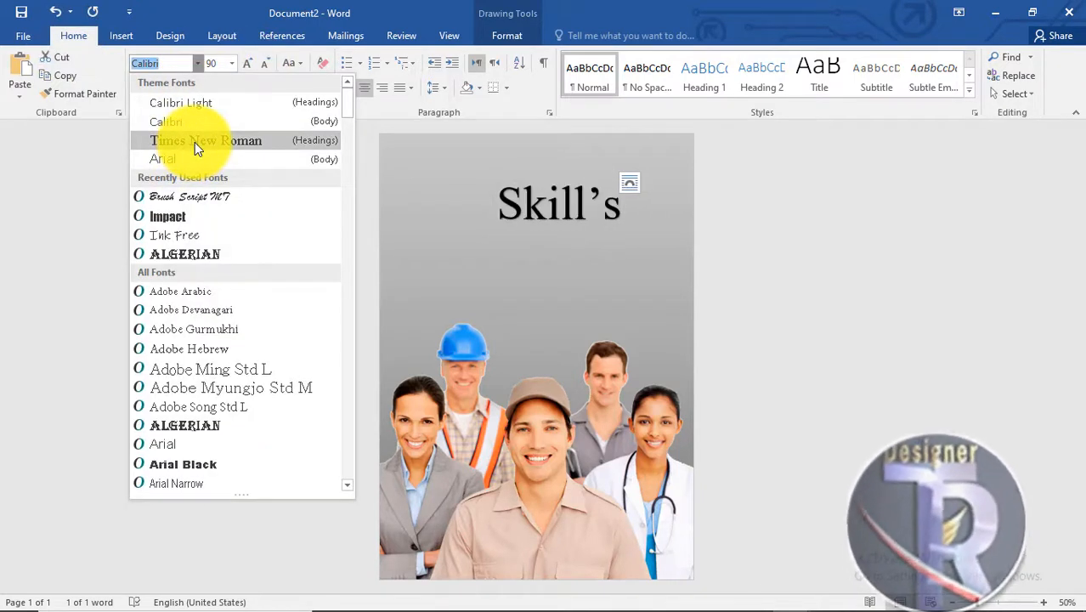
left_click(609, 204)
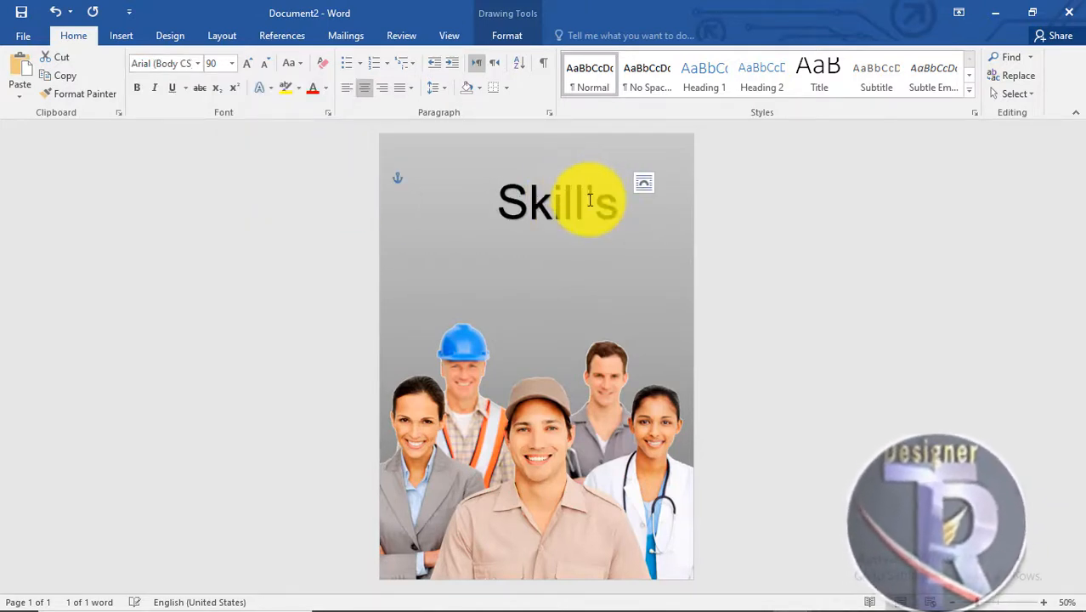
left_click(589, 199)
left_click_drag(598, 170, 555, 167)
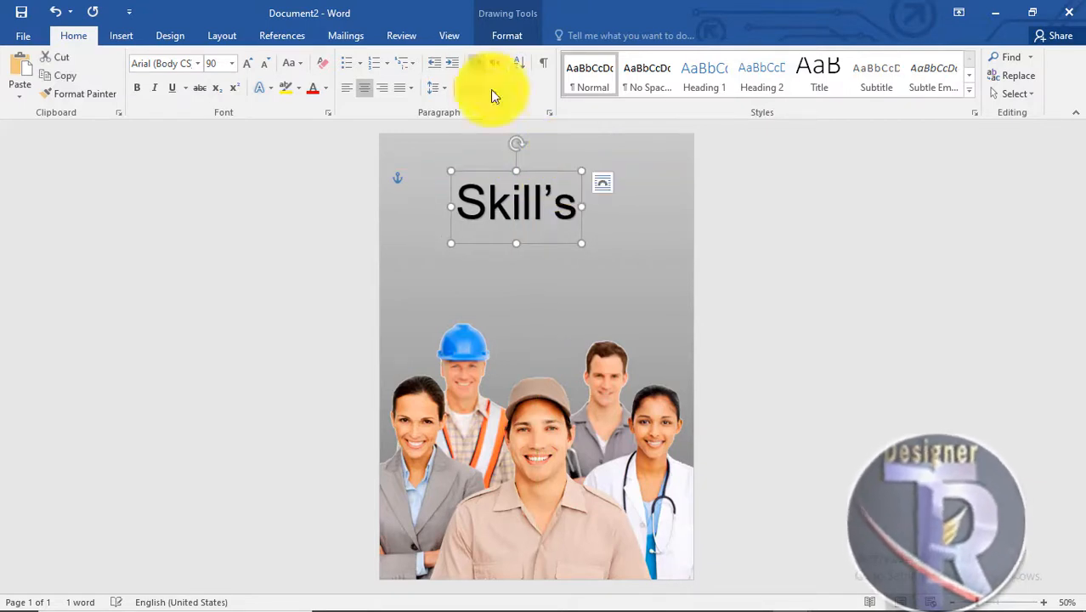
Step: Set the text fill of the "Skill's" WordArt to standard yellow
left_click(501, 36)
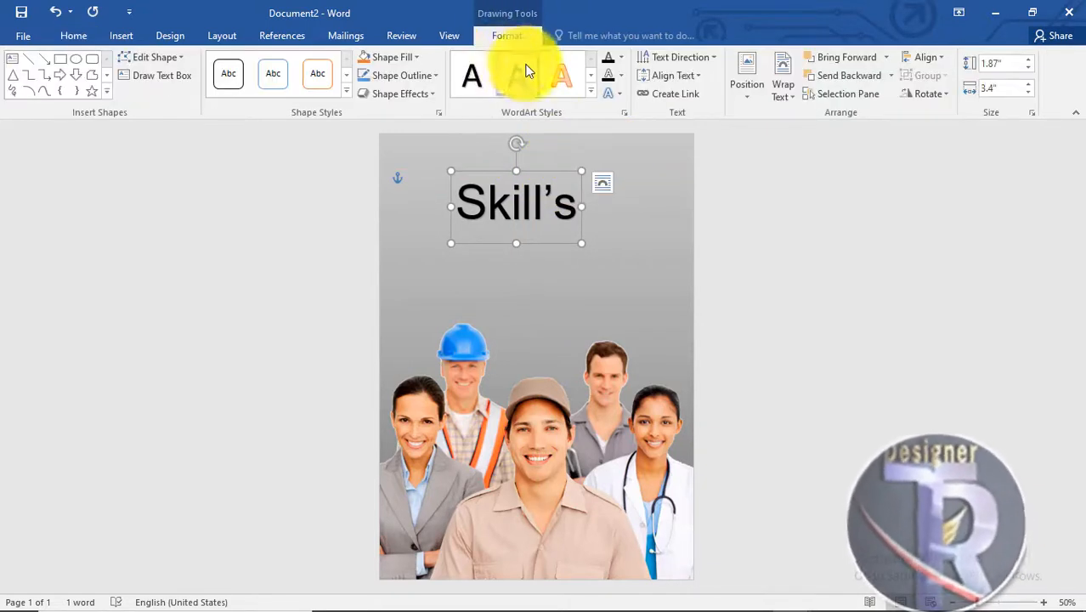
left_click(622, 57)
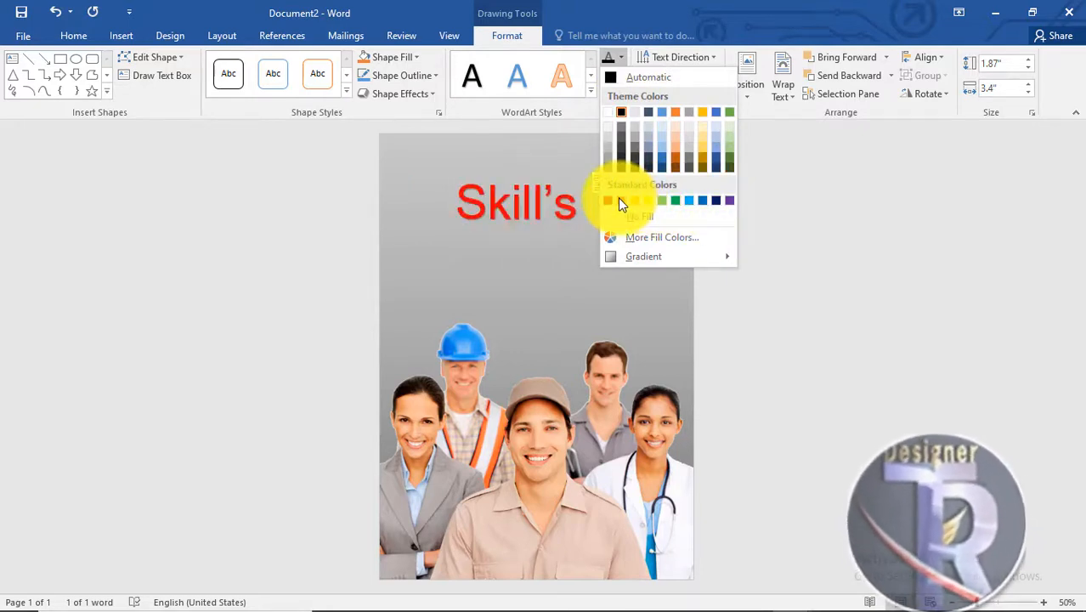
left_click(655, 203)
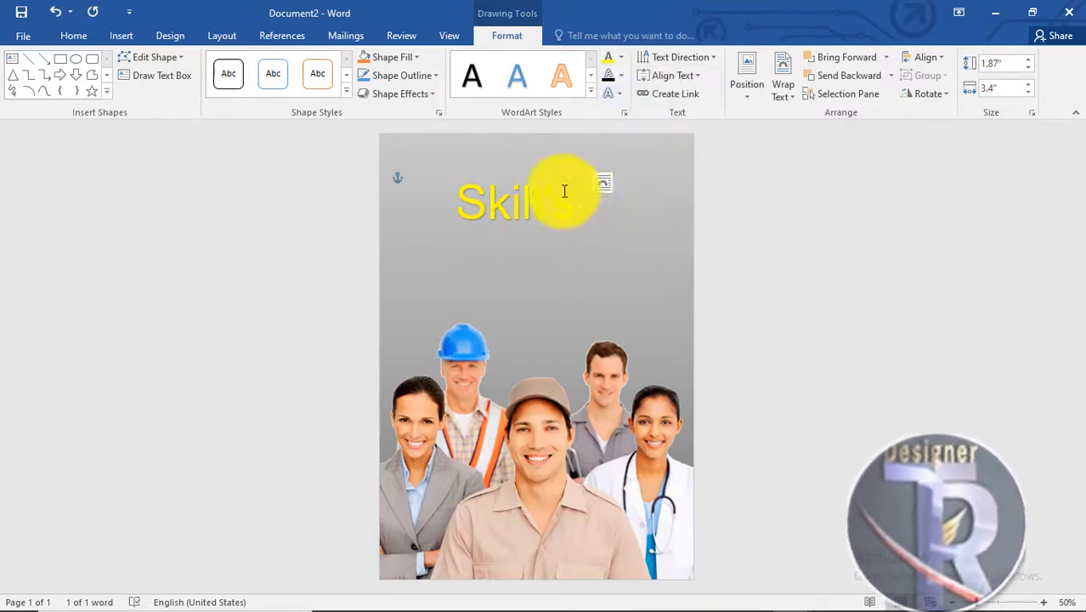
Step: Enlarge the "Skill's" text and its box to about 2.4" by 5.85" and move it up to the page's upper edge
left_click_drag(584, 172, 608, 160)
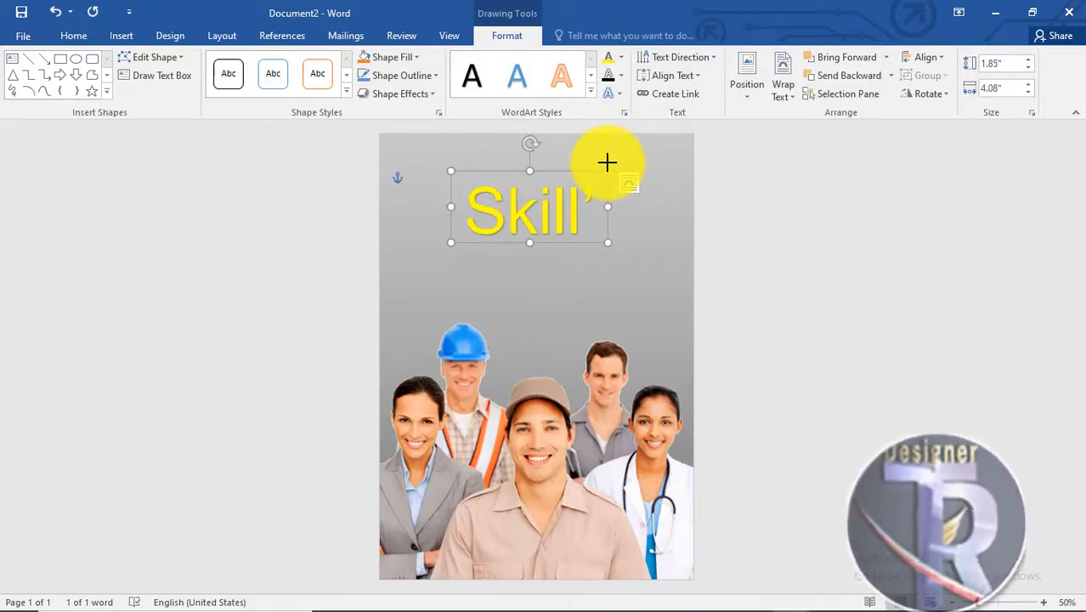
left_click_drag(615, 249, 657, 235)
left_click_drag(619, 174, 595, 142)
left_click(676, 174)
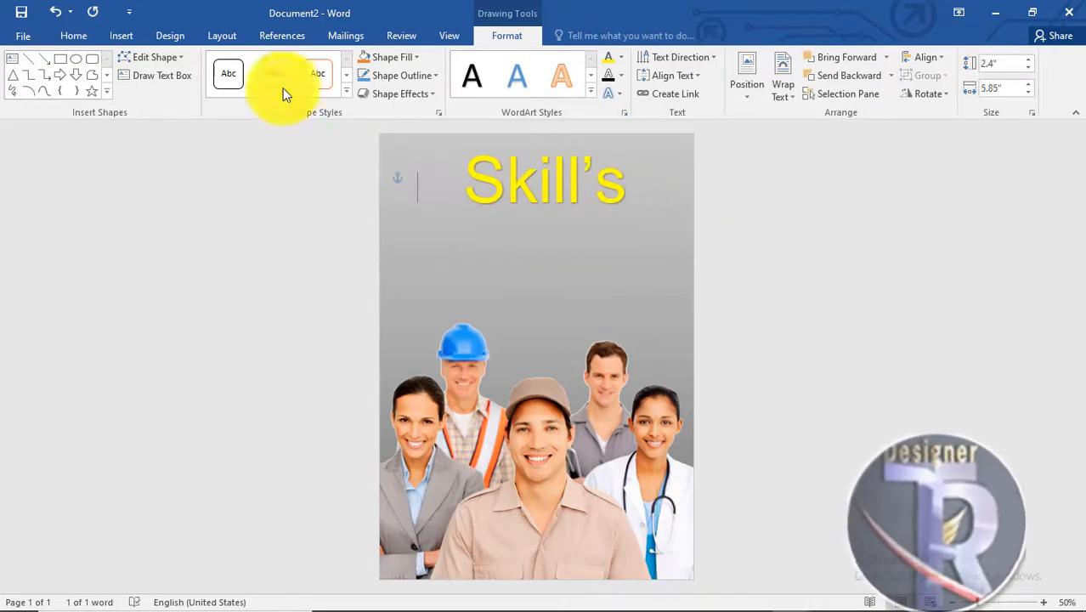
Step: Insert a second WordArt in the plain black fill style with the pasted text "development" and place it below "Skill's"
left_click(130, 37)
left_click(807, 75)
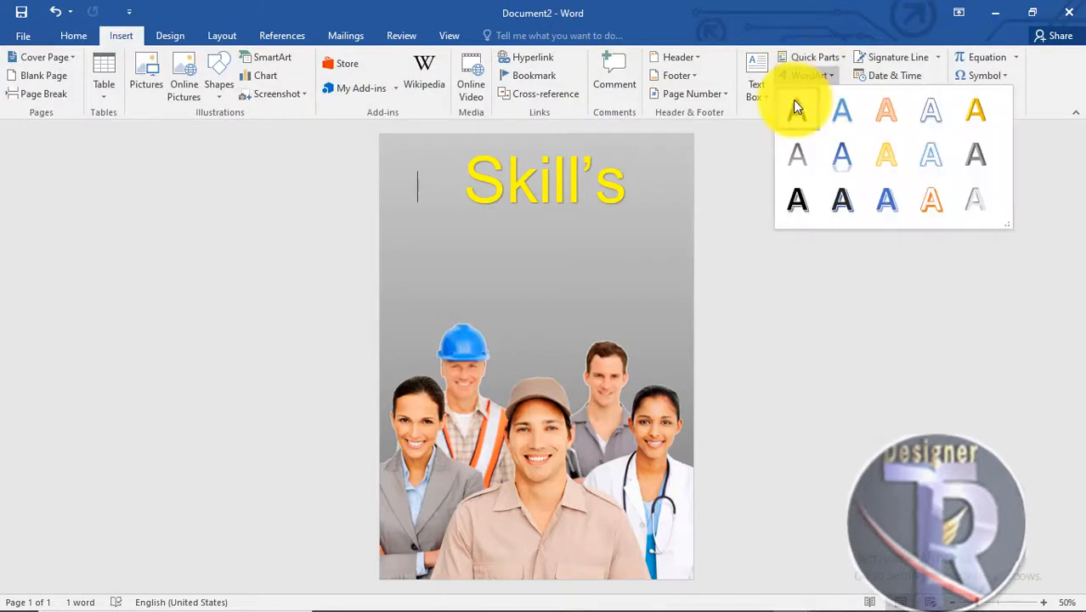
left_click(796, 109)
left_click_drag(497, 167, 459, 223)
key("ctrl+v")
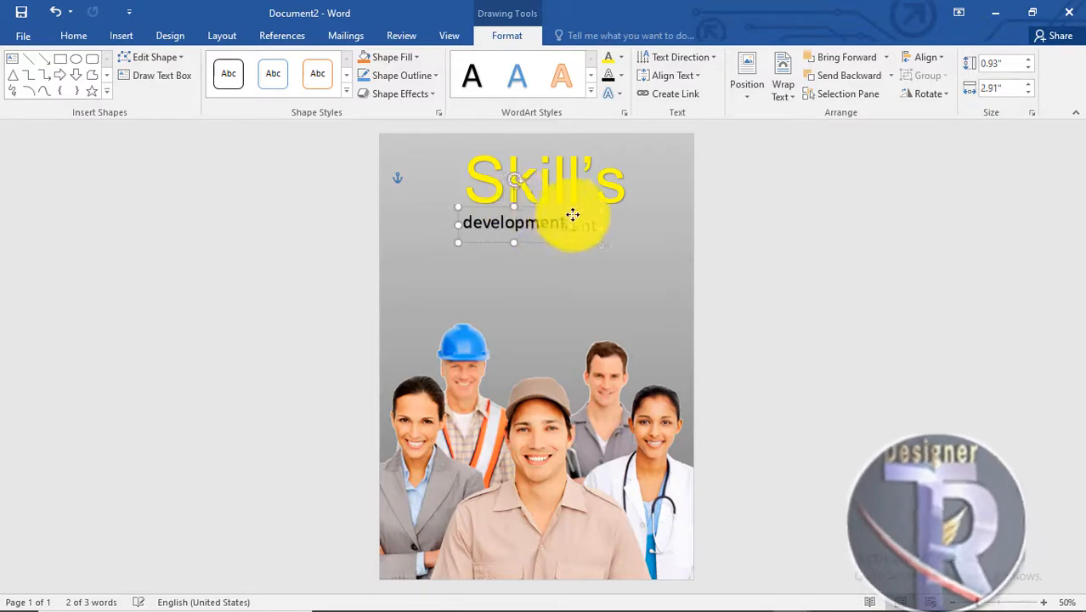
left_click_drag(526, 219, 527, 219)
Step: Enlarge "development" to 90 pt, widen its box so the word fits on one line, and centre it under "Skill's"
left_click(75, 36)
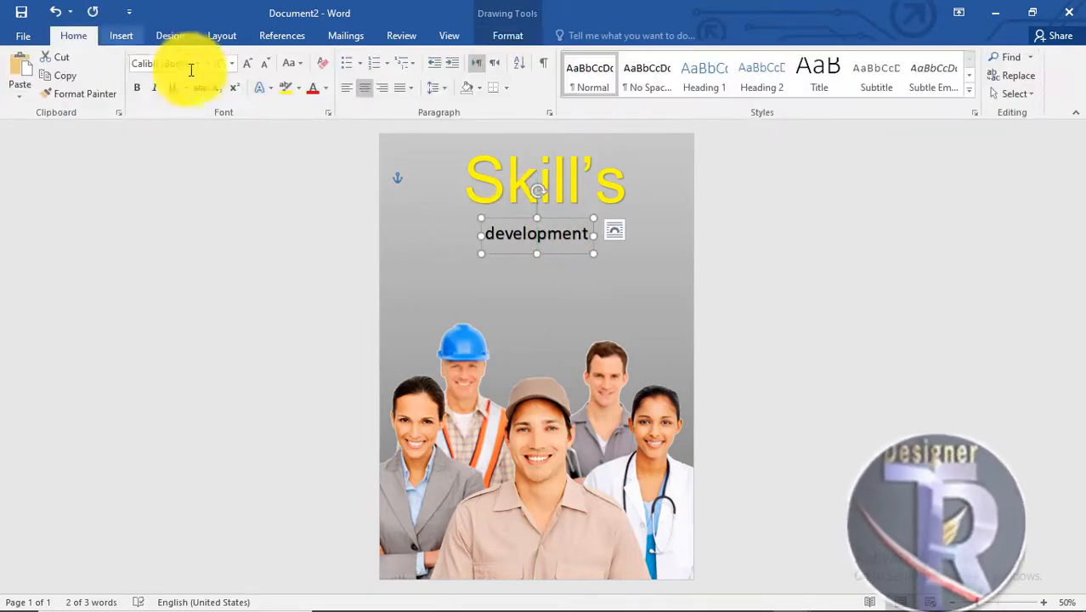
left_click(246, 65)
left_click(246, 65)
left_click(247, 65)
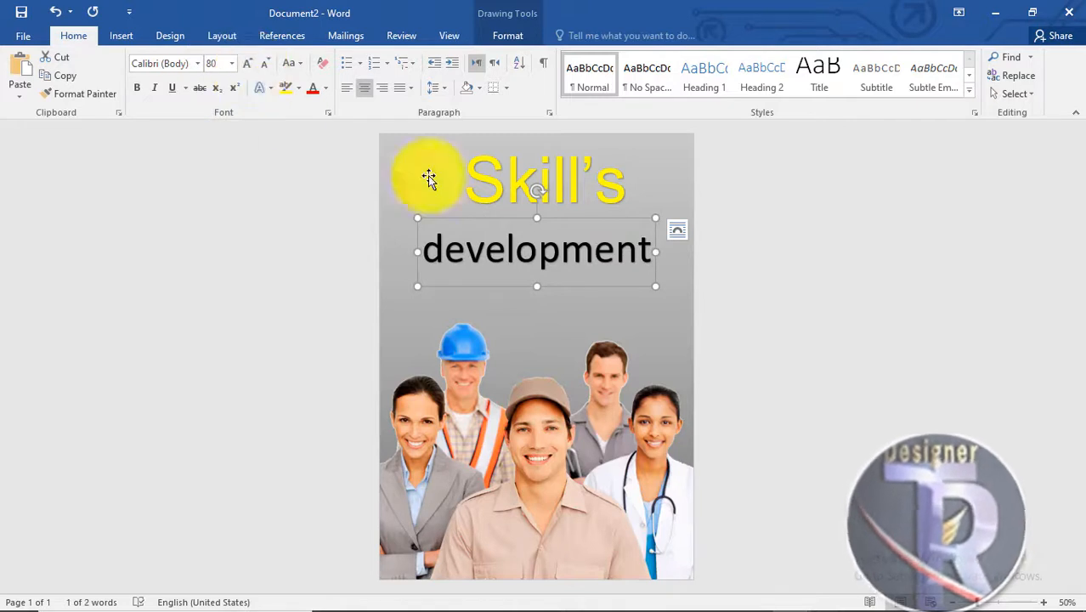
left_click_drag(568, 213, 571, 201)
left_click(247, 64)
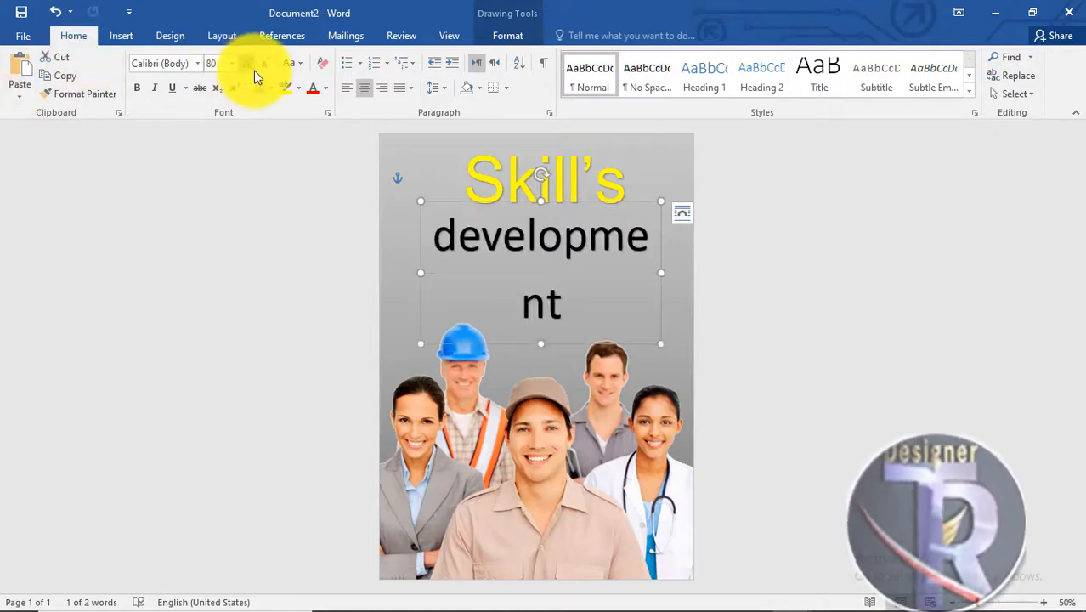
left_click_drag(658, 268, 702, 255)
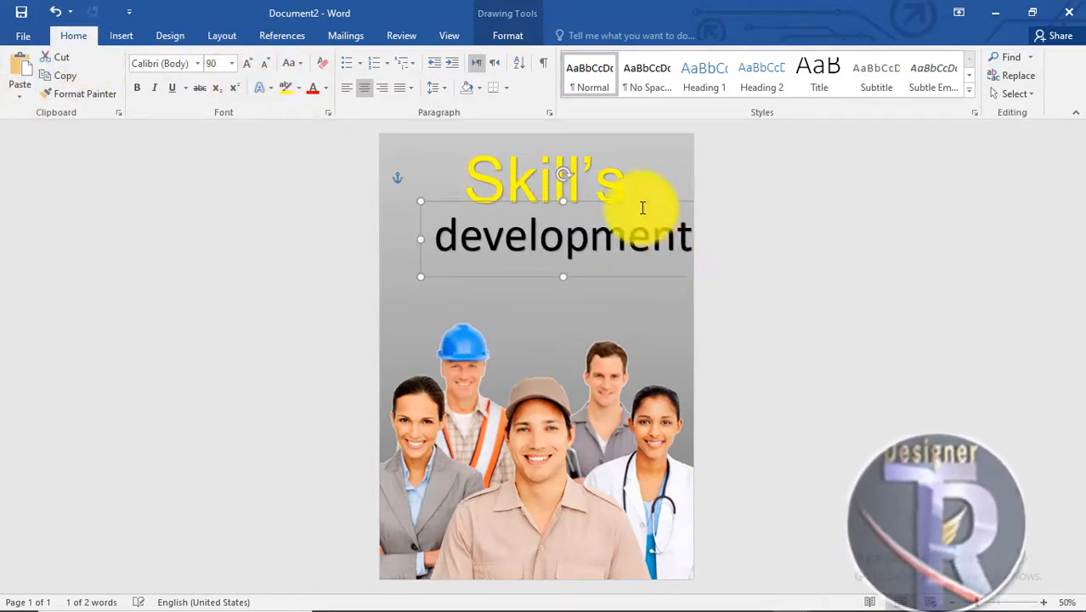
mouse_move(625, 199)
left_mouse_down()
mouse_move(611, 200)
mouse_move(634, 202)
mouse_move(616, 202)
mouse_move(624, 198)
left_mouse_up()
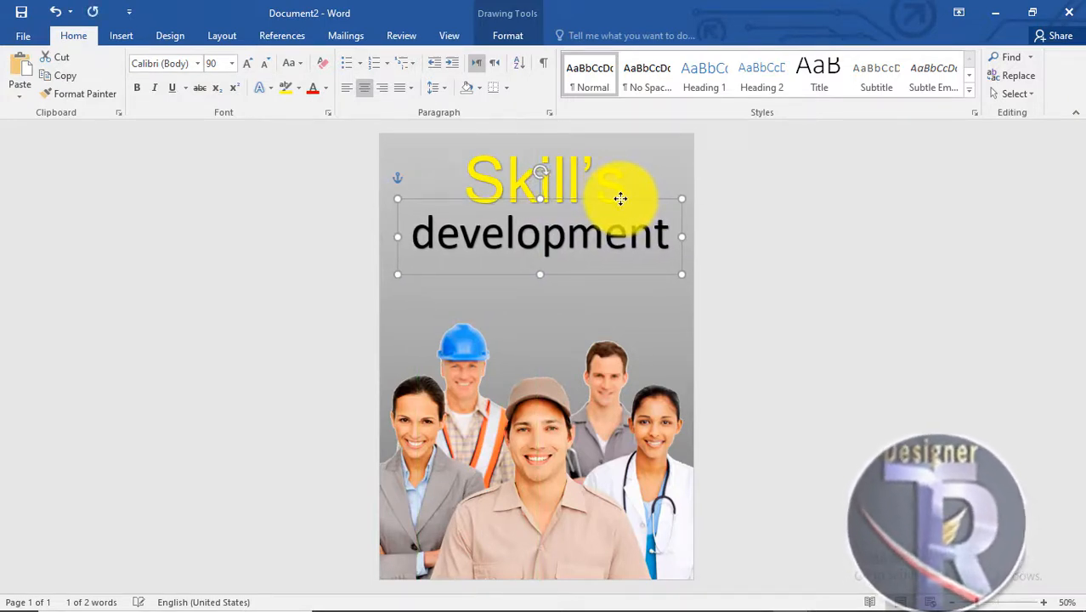
Step: Set the "development" WordArt in Times New Roman with a red text fill
left_click(198, 63)
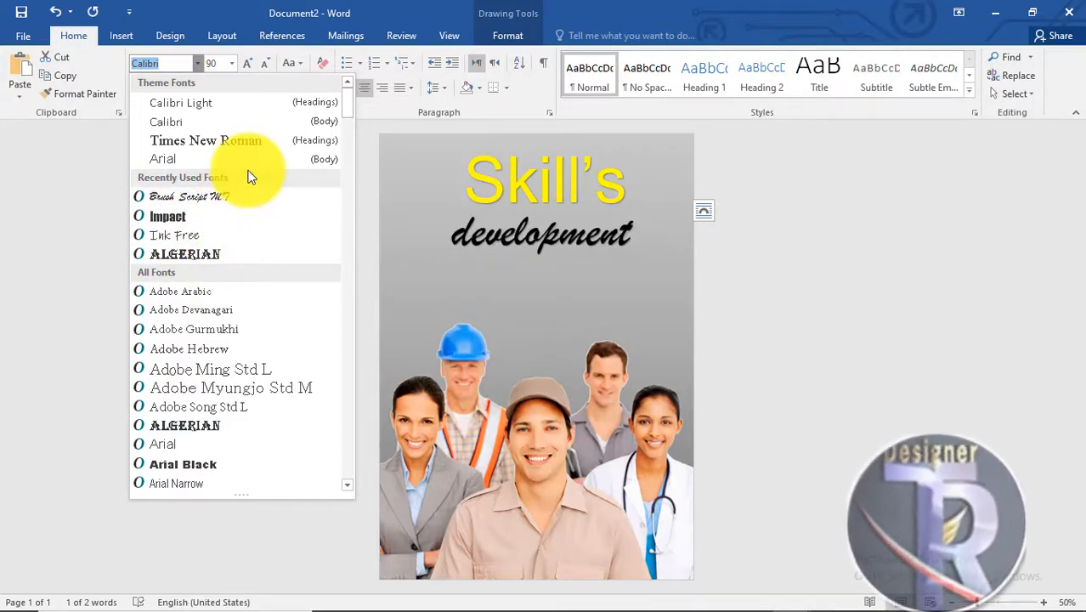
left_click(258, 141)
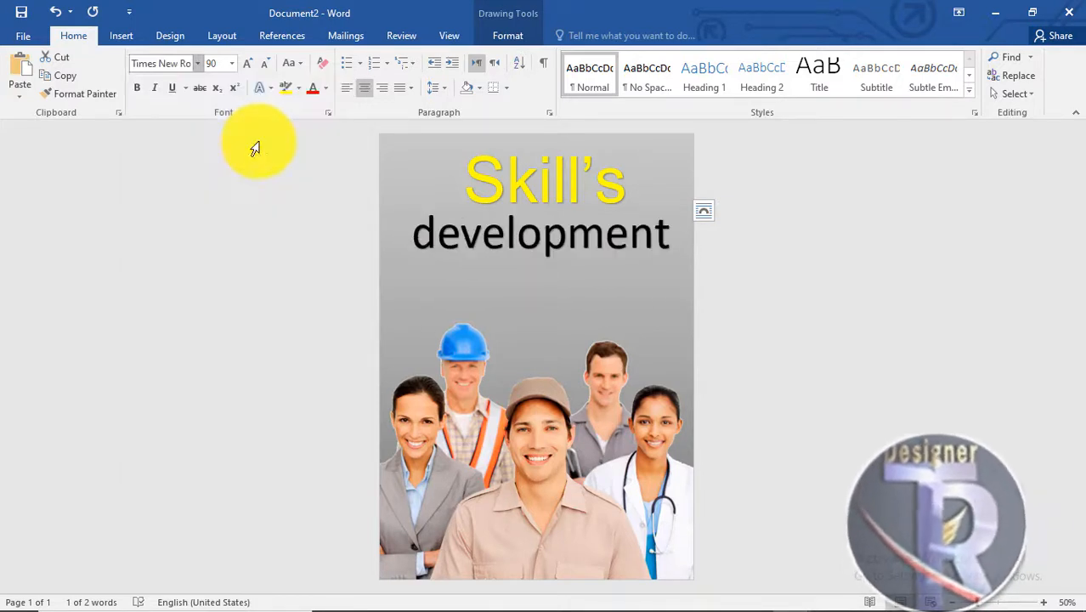
left_click(513, 35)
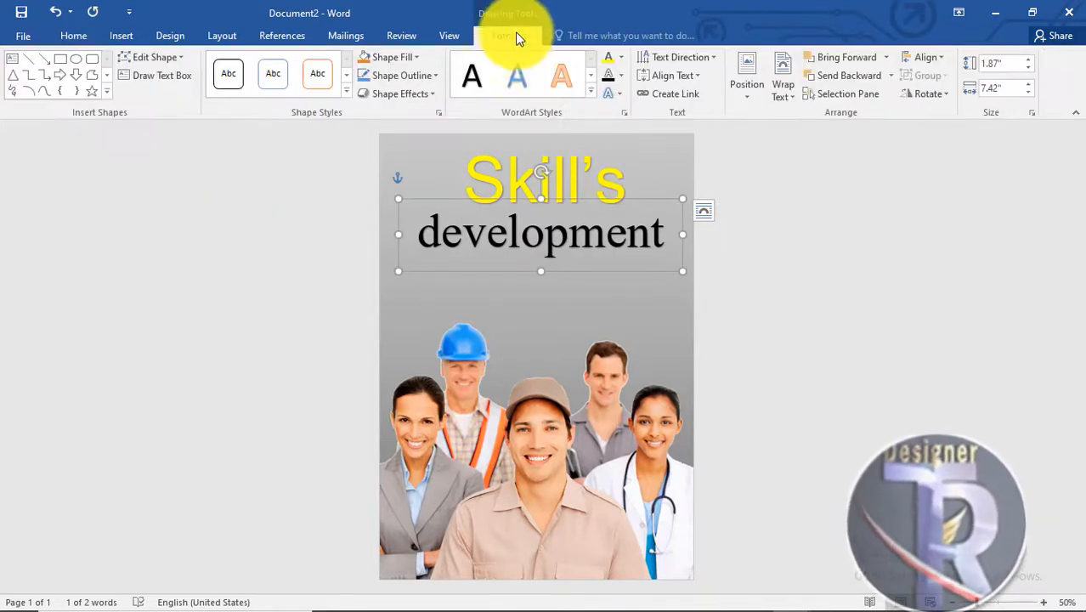
left_click(619, 57)
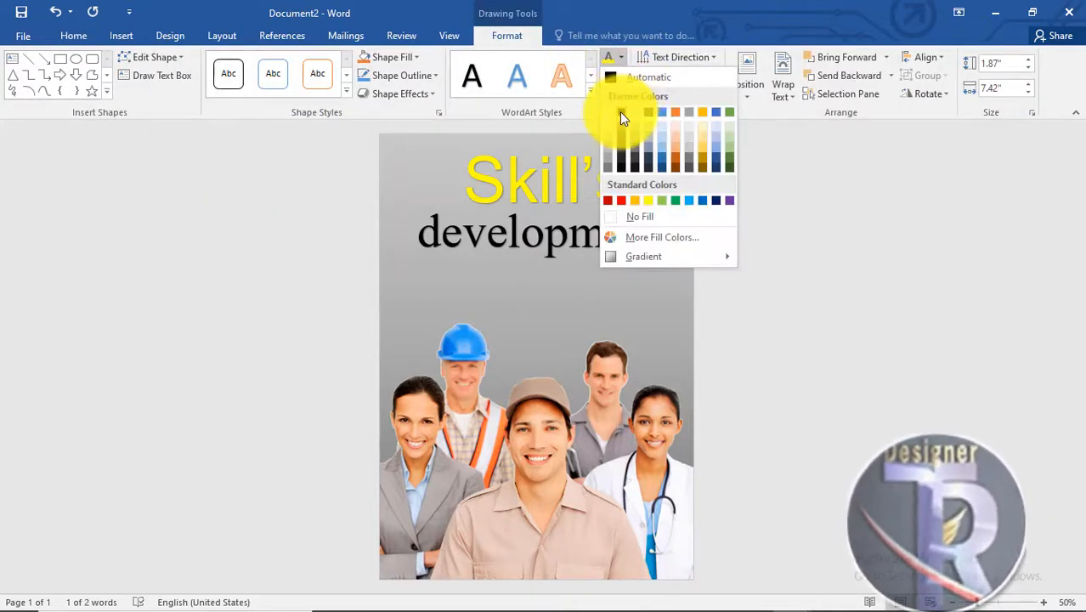
left_click(617, 200)
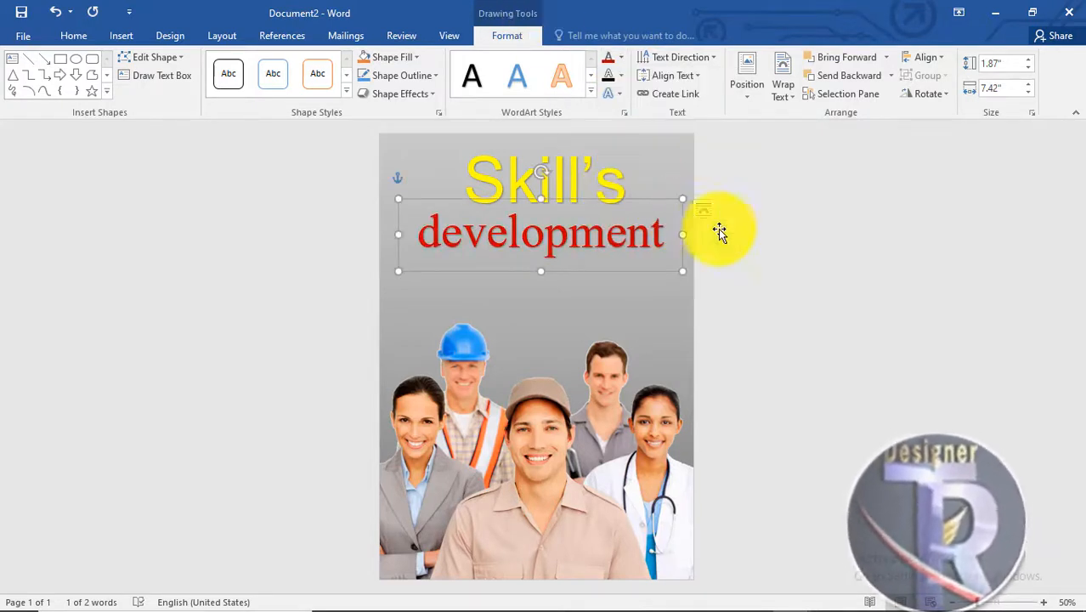
left_click(813, 199)
Step: Insert a third WordArt in the plain black fill style reading "program" and place it below "development"
left_click(127, 37)
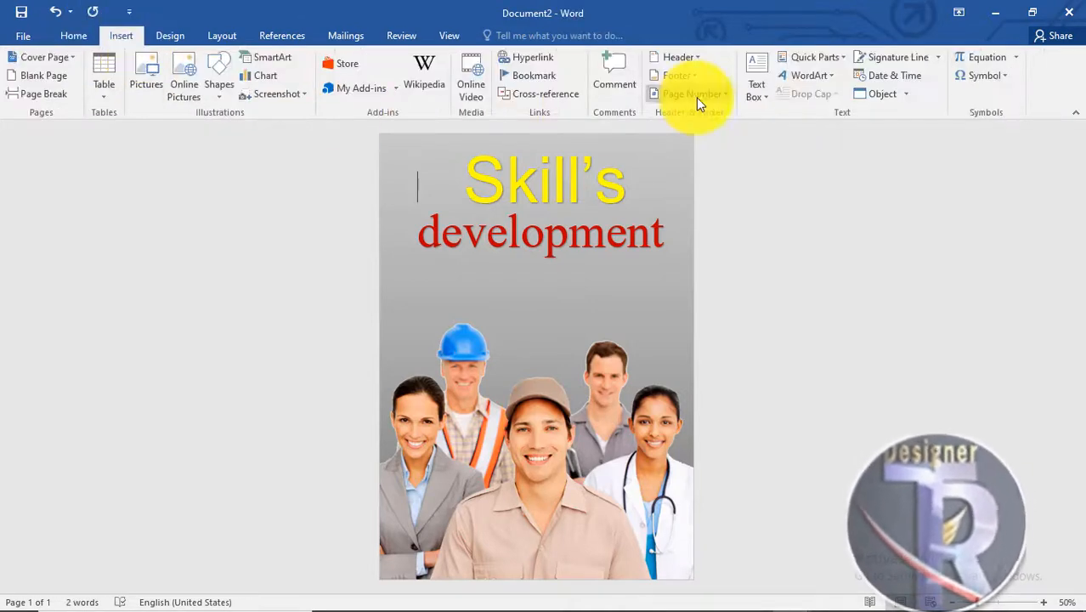
left_click(787, 79)
left_click(798, 107)
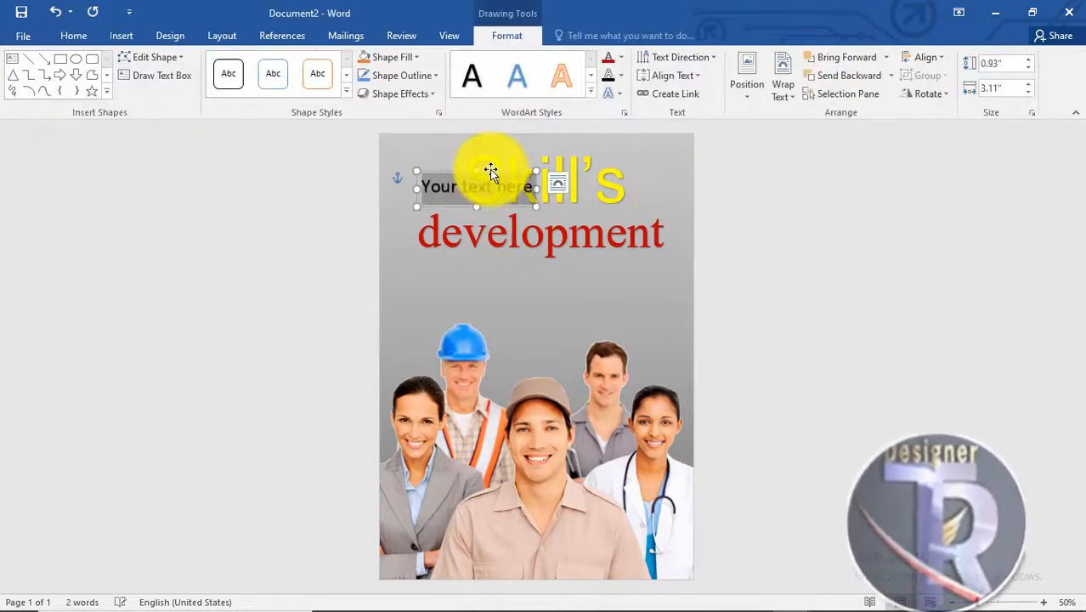
left_click_drag(522, 231, 478, 271)
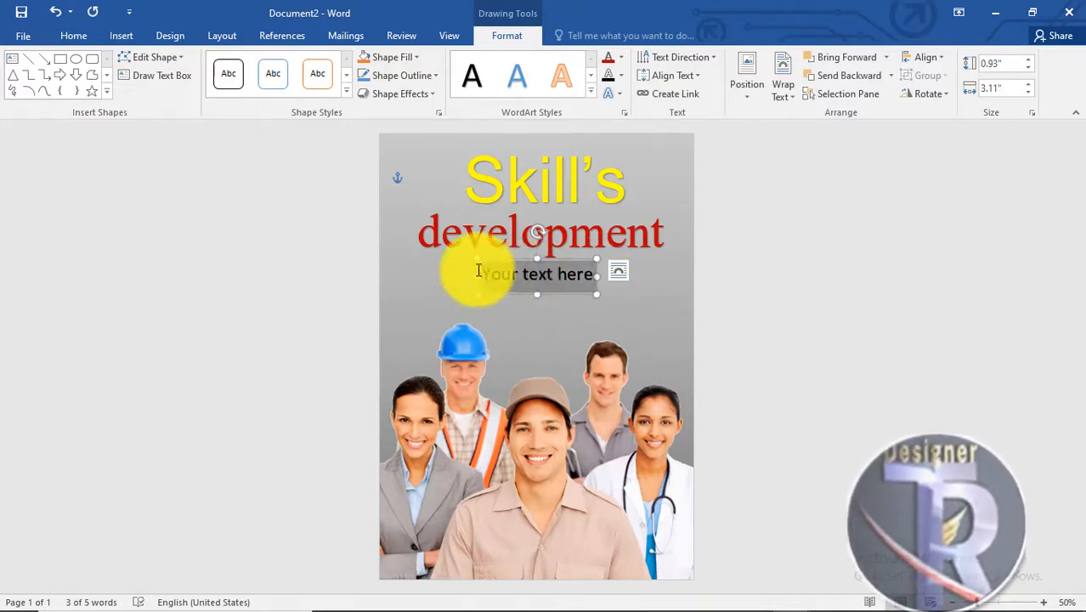
type("program")
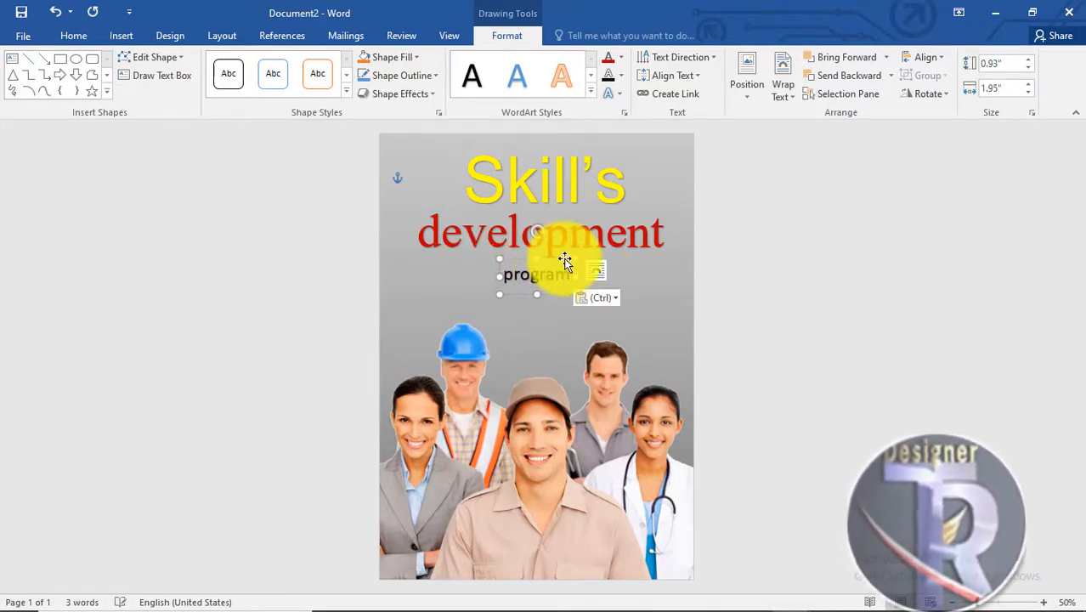
Step: Enlarge the "program" text until its box is about 1.77" by 4.09" and position it closely beneath "development"
key("ctrl+shift+period")
key("ctrl+shift+period")
key("ctrl+shift+period")
key("ctrl+shift+period")
key("ctrl+shift+period")
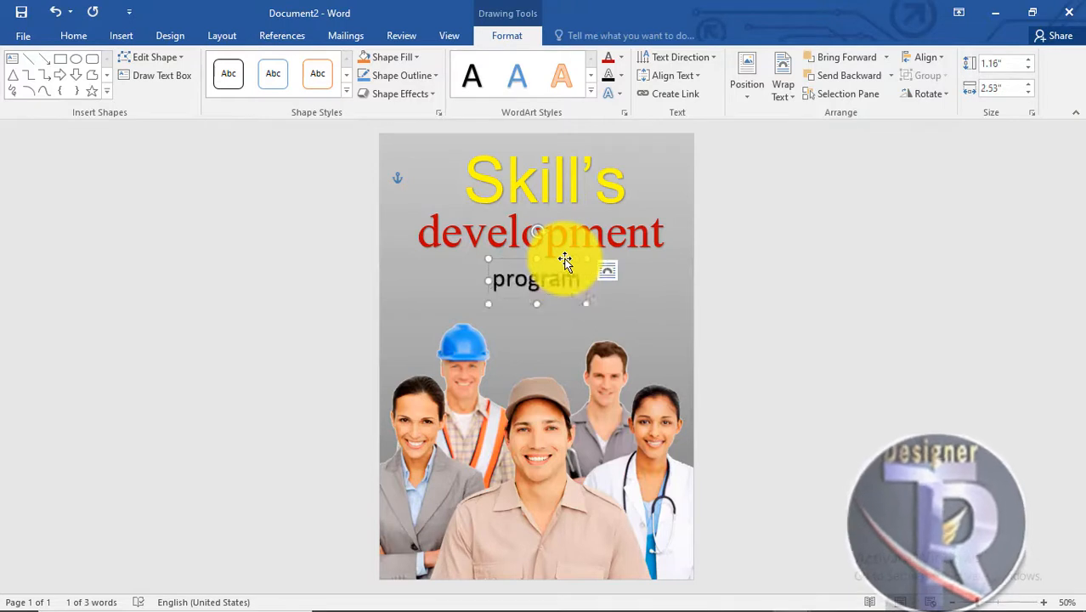
left_click_drag(565, 261, 590, 248)
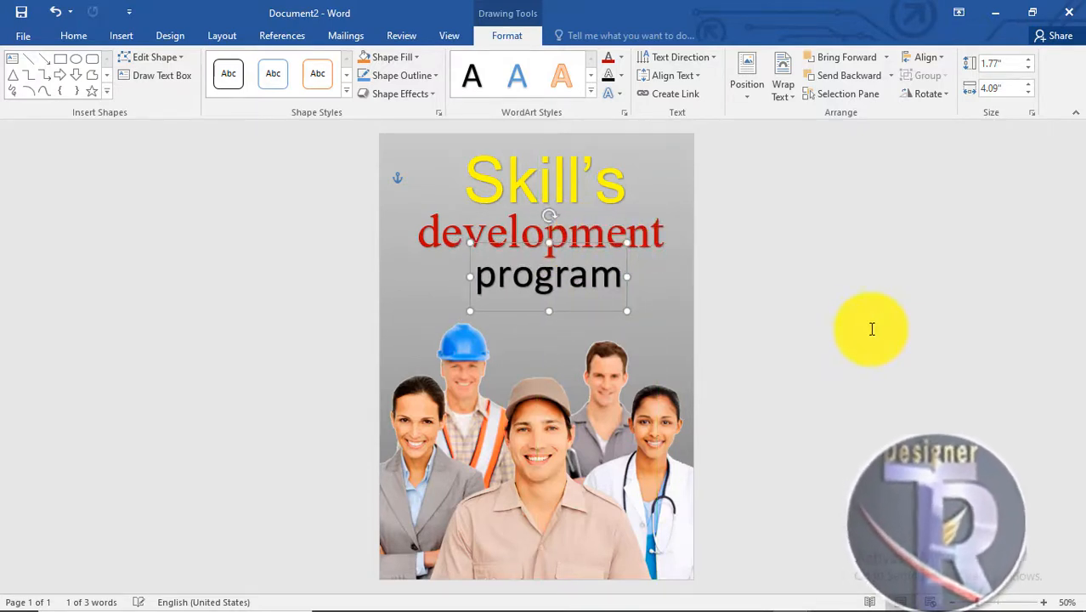
left_click(871, 329)
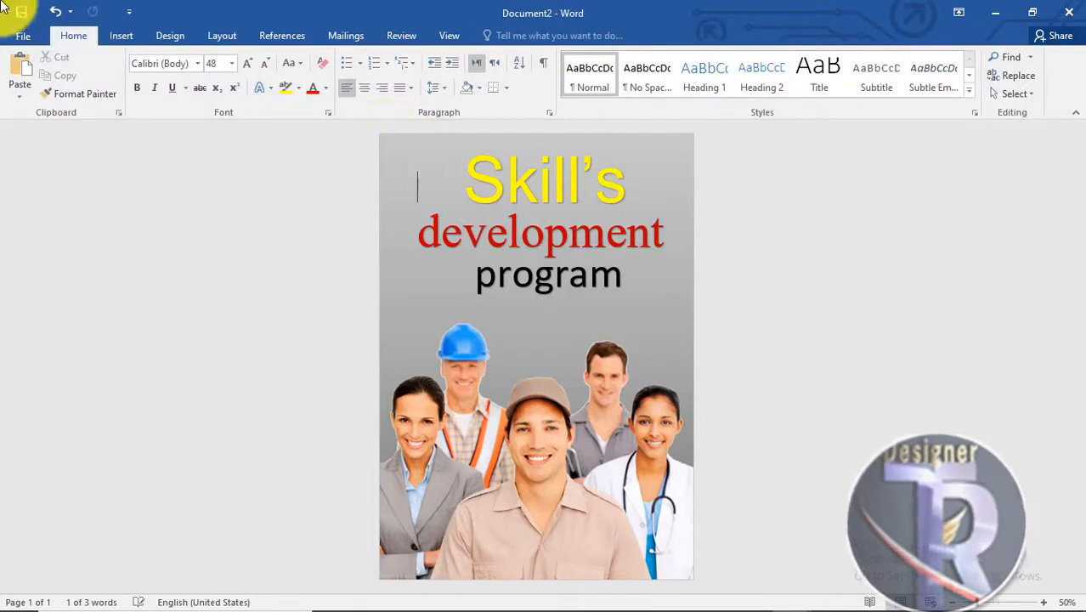
Step: Draw a diamond shape about 1.63" by 1.63" in the page's upper-left corner beside "Skill's"
left_click(119, 35)
left_click(216, 85)
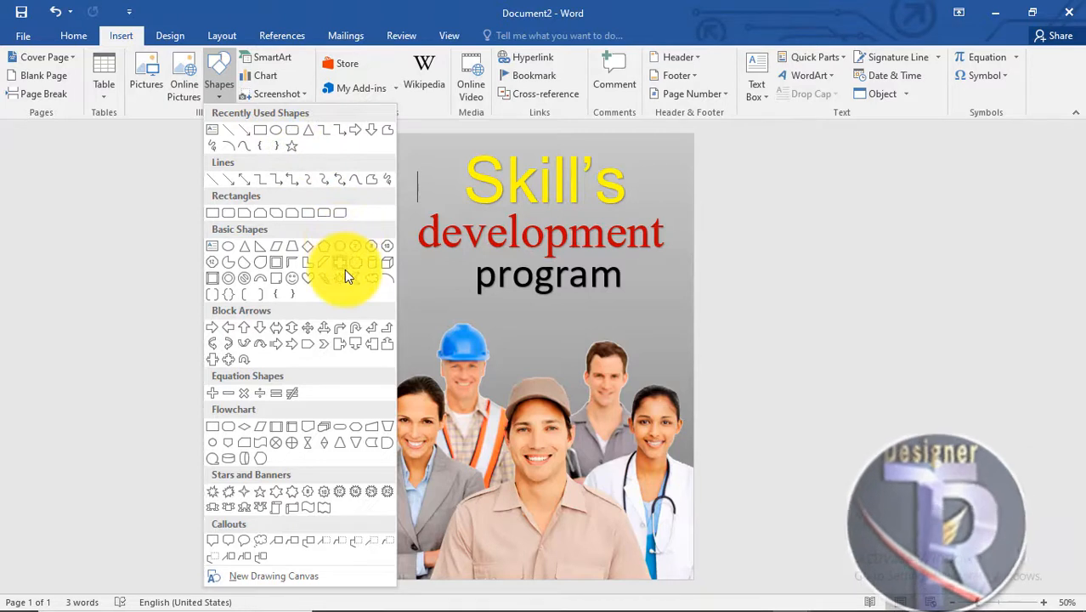
left_click(309, 249)
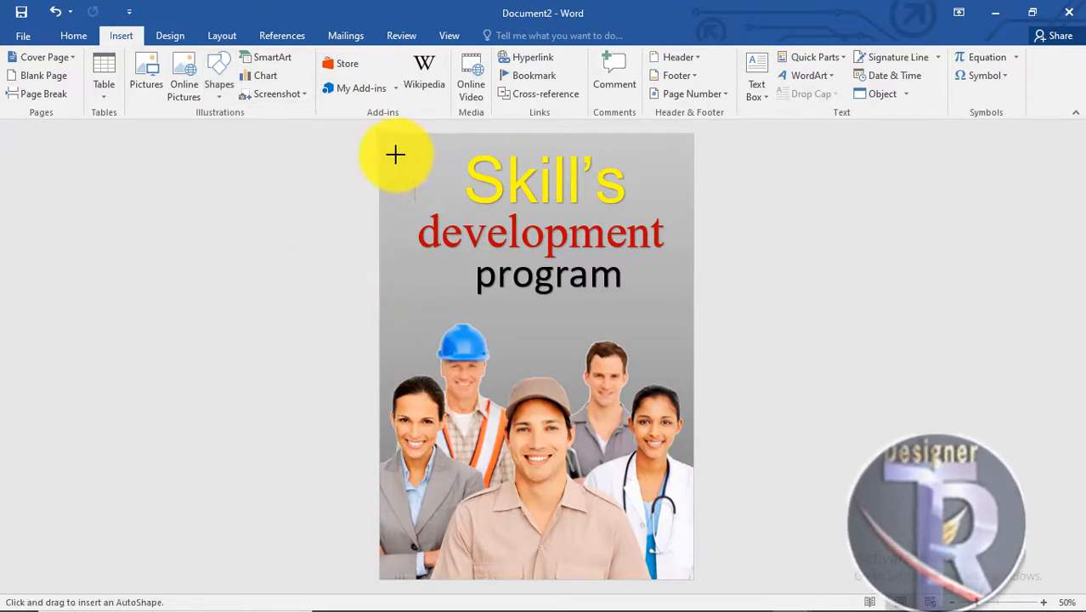
left_click_drag(395, 154, 460, 215)
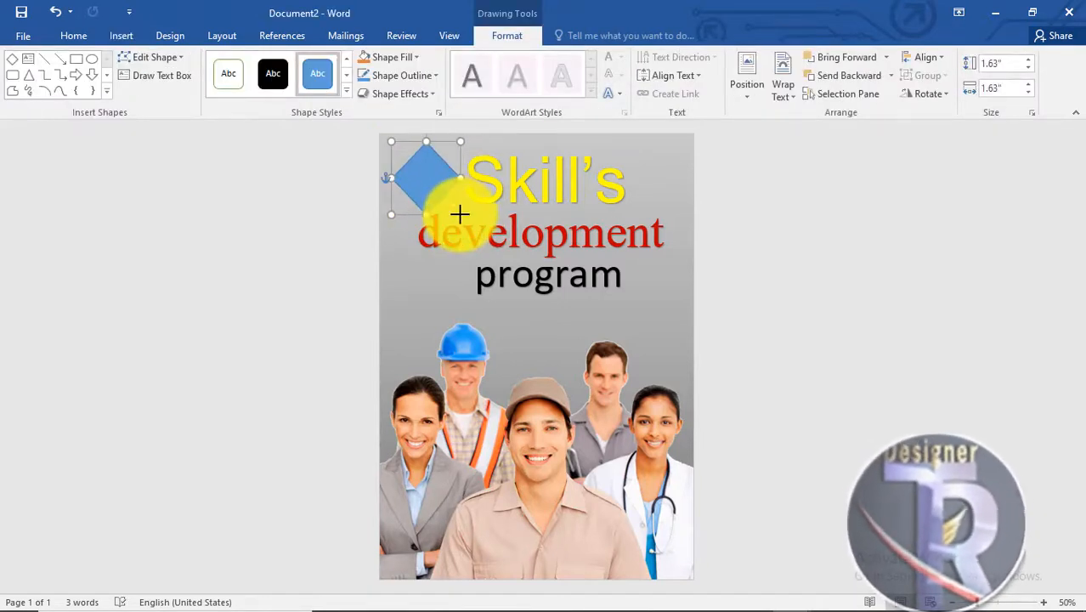
left_click(752, 279)
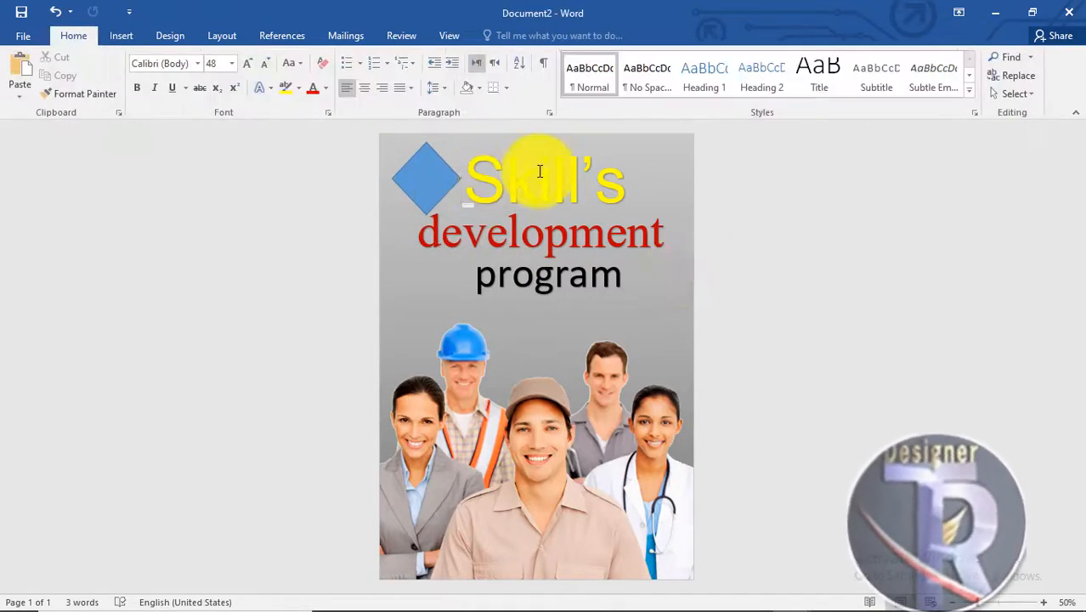
Step: Shift the "Skill's" WordArt slightly to the right and move the diamond closer beside it
left_click(579, 149)
mouse_move(582, 142)
left_mouse_down()
mouse_move(614, 139)
mouse_move(601, 144)
left_mouse_up()
left_click(765, 221)
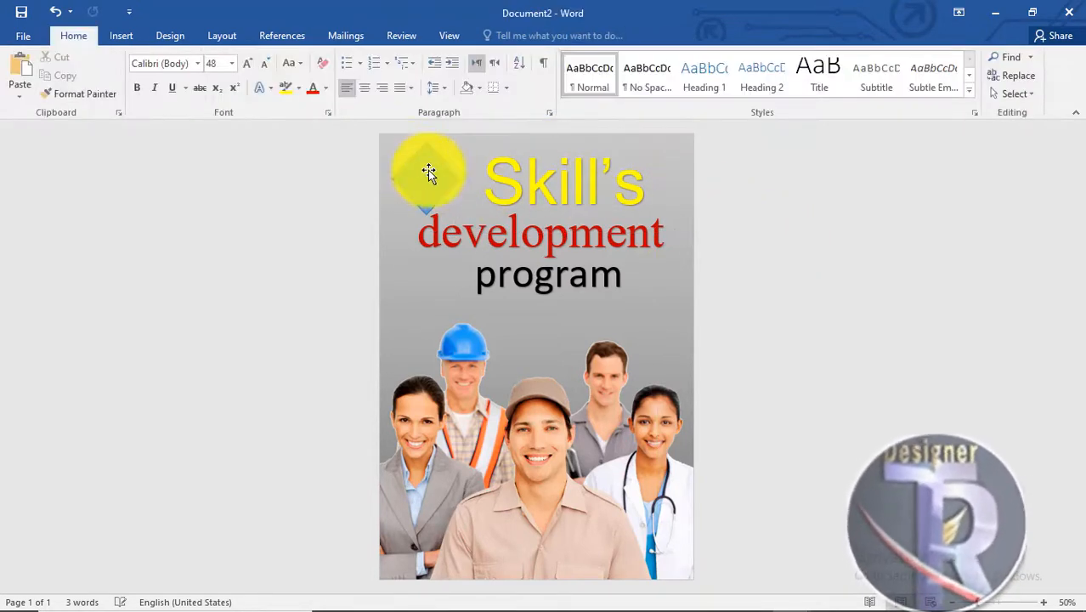
left_click(433, 174)
left_click_drag(454, 178, 457, 176)
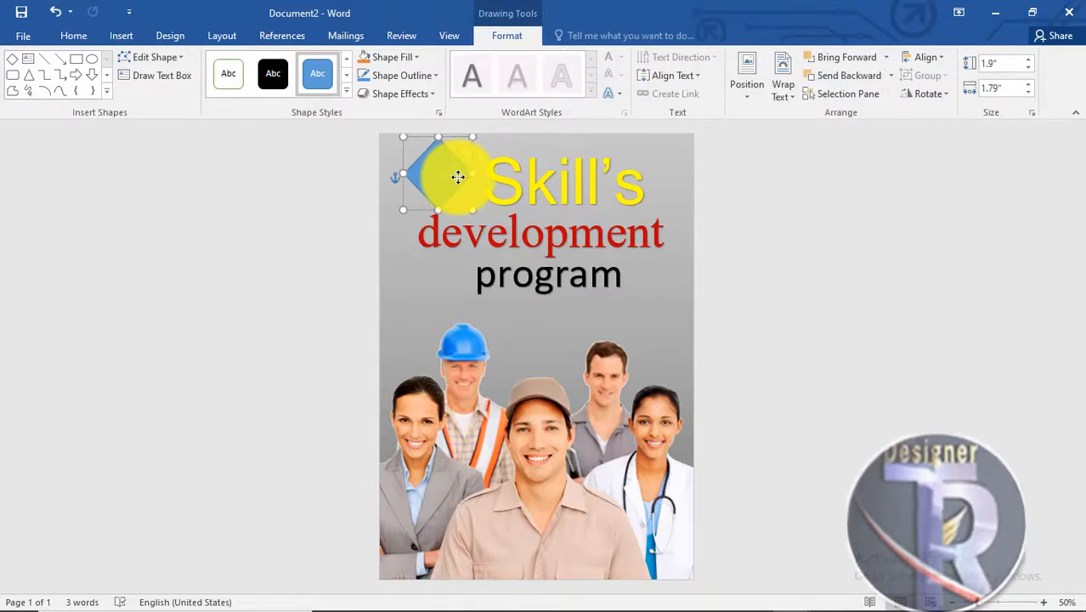
Step: Fill the diamond with standard orange and remove its outline
left_click(410, 56)
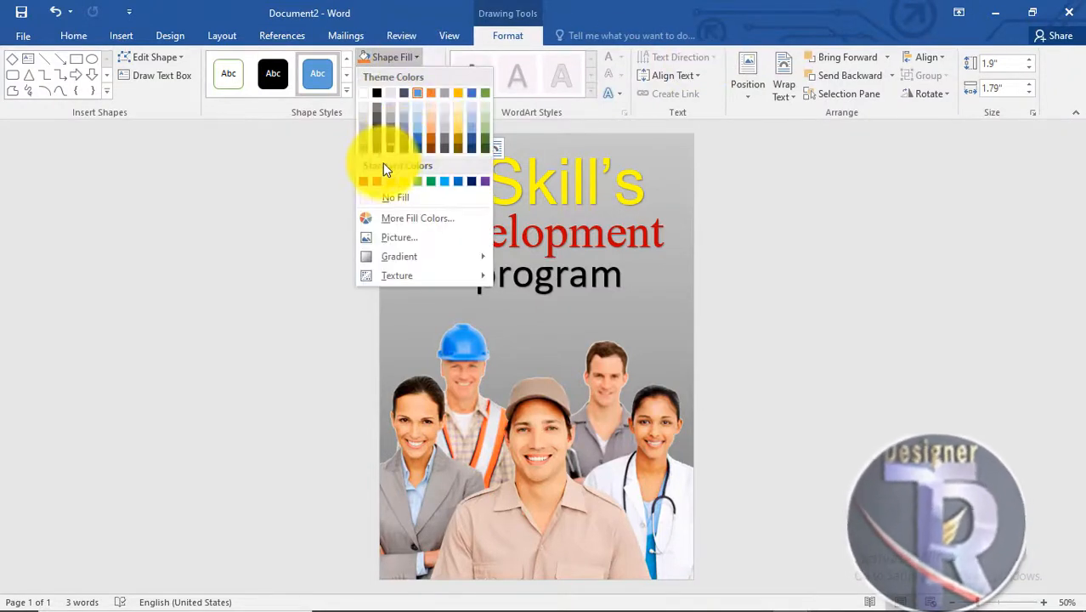
left_click(391, 180)
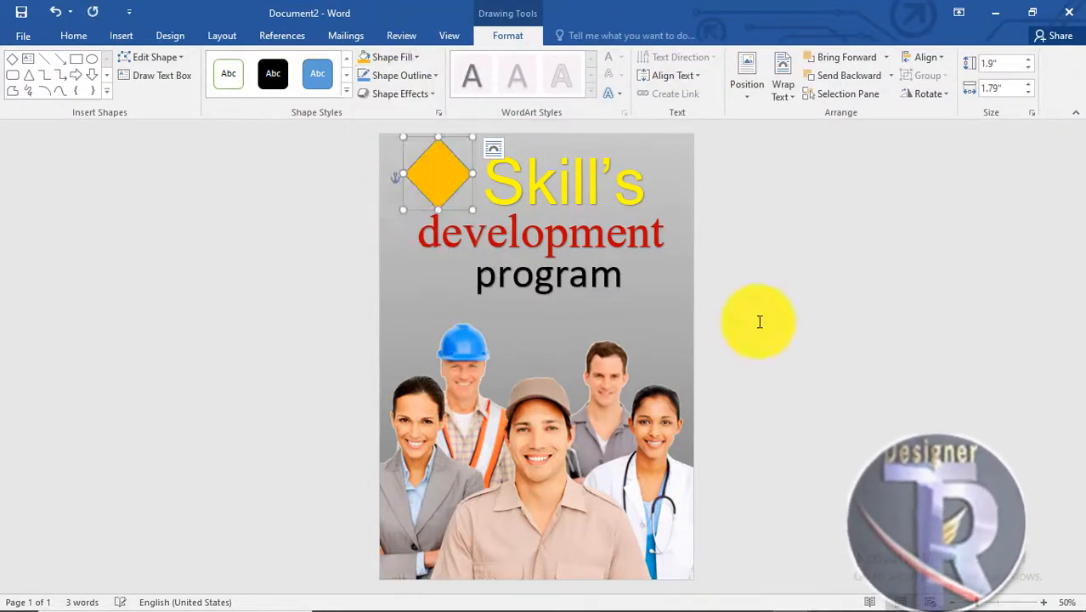
left_click(407, 141)
left_click(419, 169)
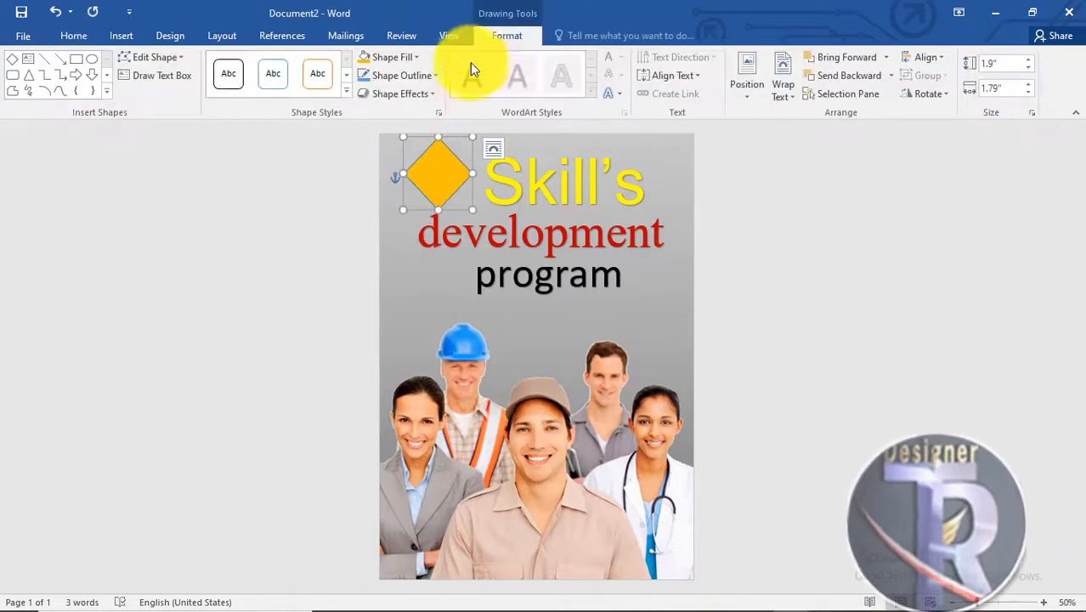
left_click(414, 76)
left_click(400, 222)
left_click(856, 296)
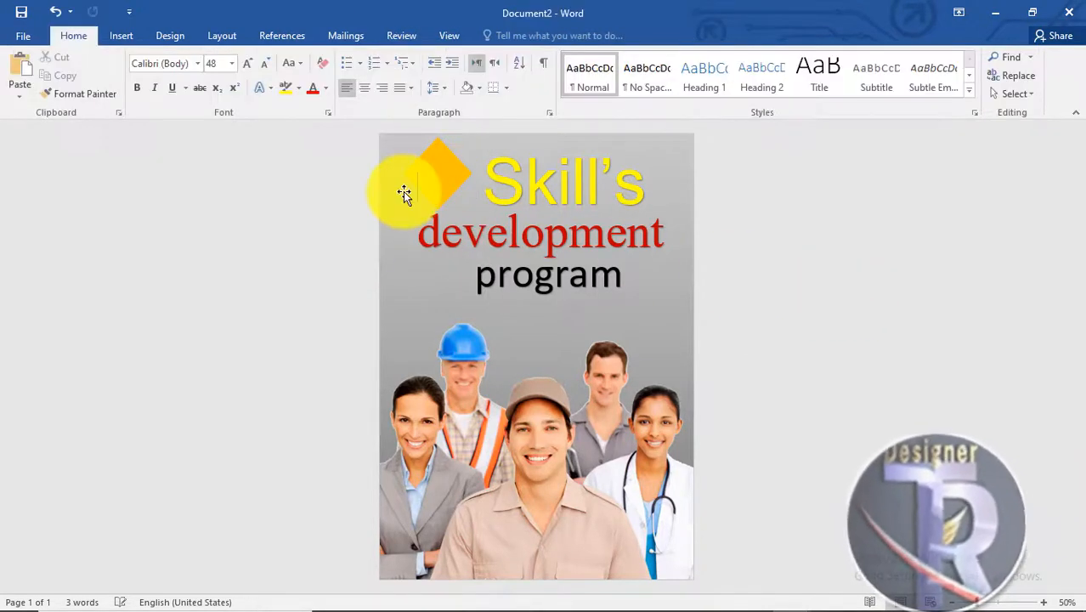
Step: Duplicate the "program" WordArt and replace the copy's text with "LOGO"
left_click(595, 245)
left_click_drag(600, 249, 332, 235)
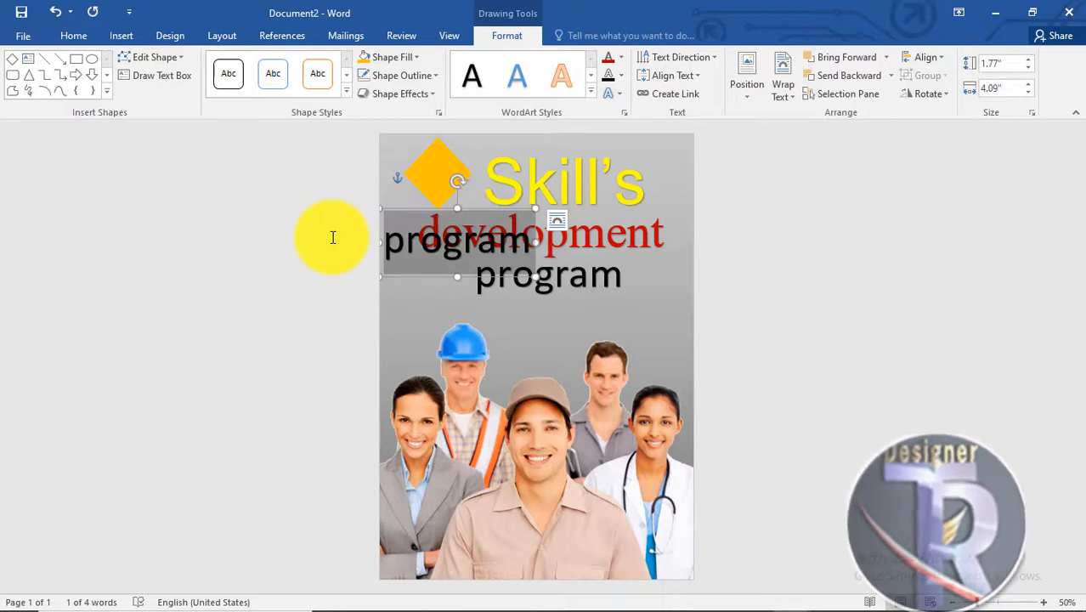
type("LOGO")
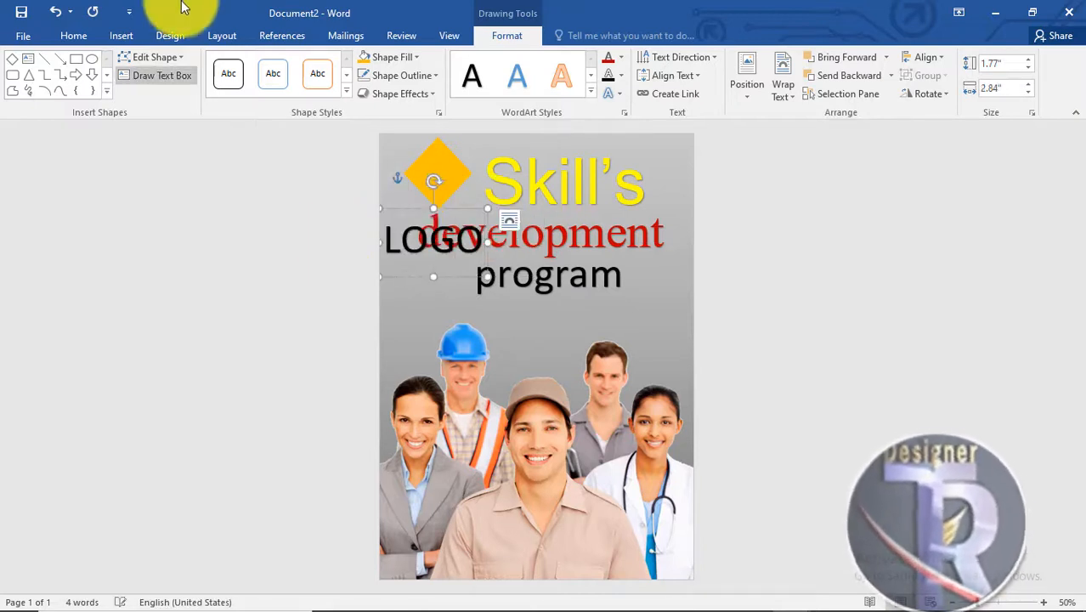
Step: Reduce the "LOGO" text to 28 pt and center it on the orange diamond
left_click(84, 37)
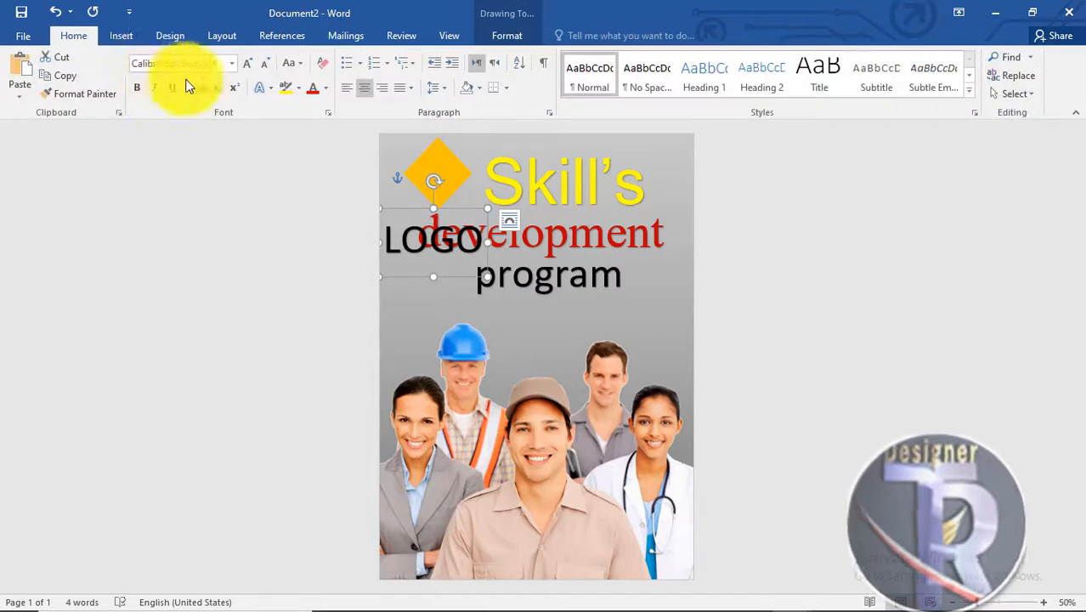
left_click(261, 66)
left_click(261, 67)
left_click(261, 66)
left_click(261, 67)
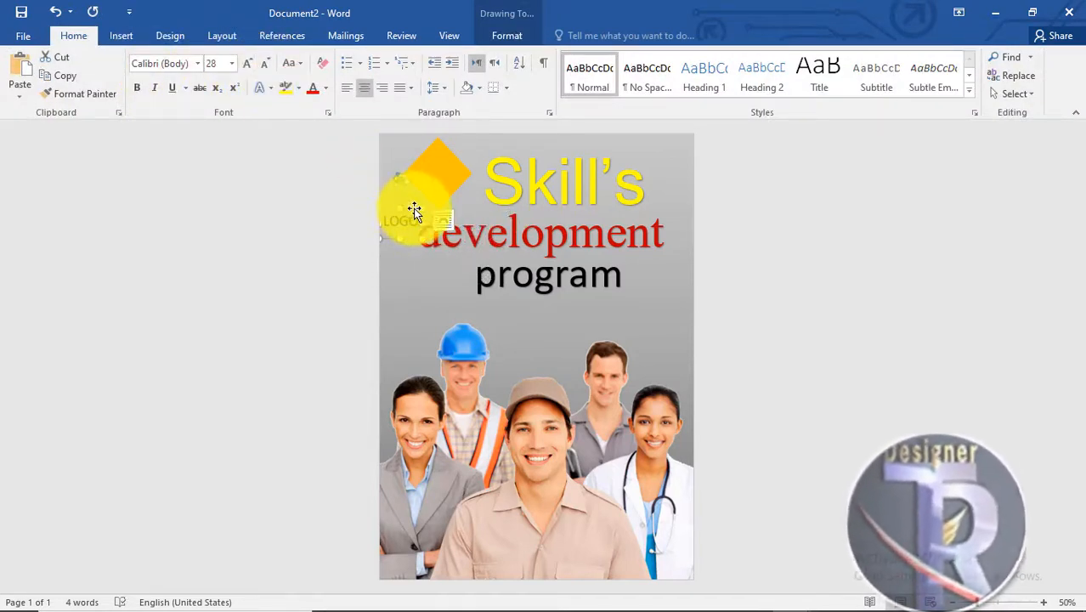
left_click_drag(420, 182, 450, 161)
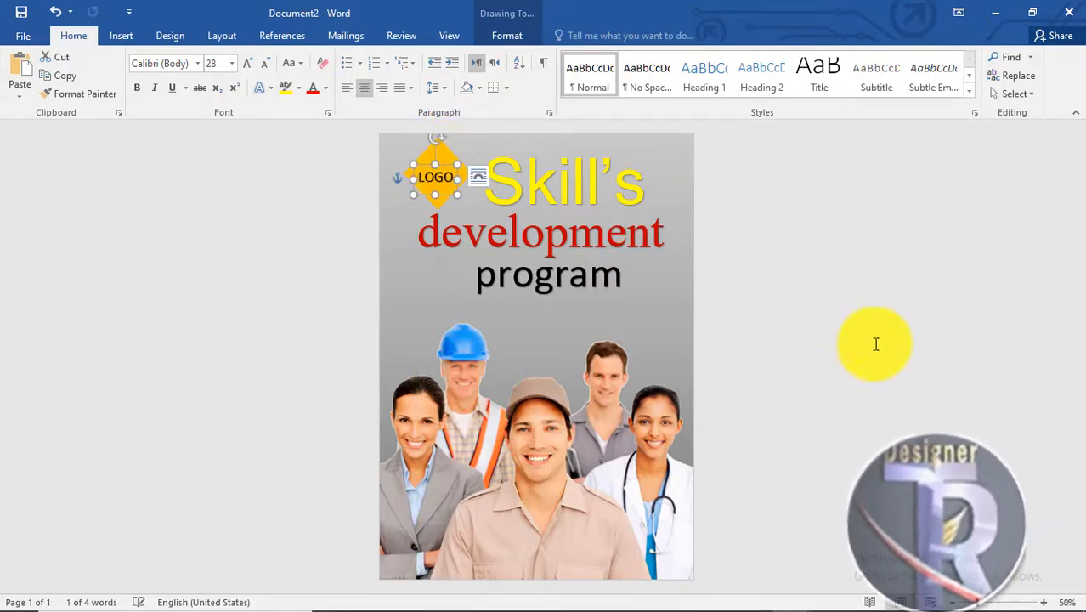
left_click(875, 341)
left_click(441, 175)
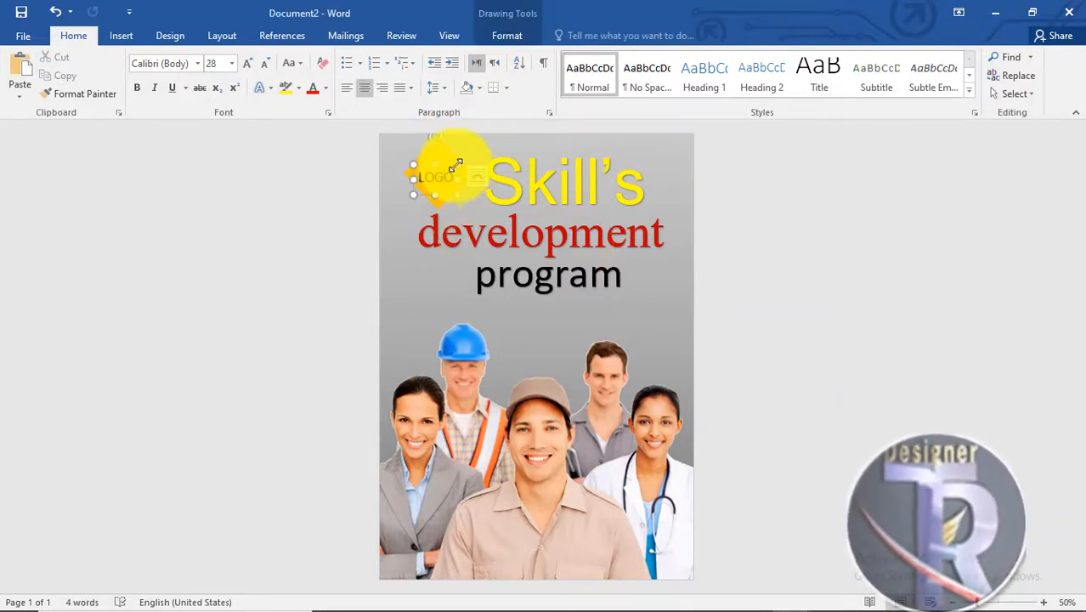
left_click_drag(447, 168, 453, 161)
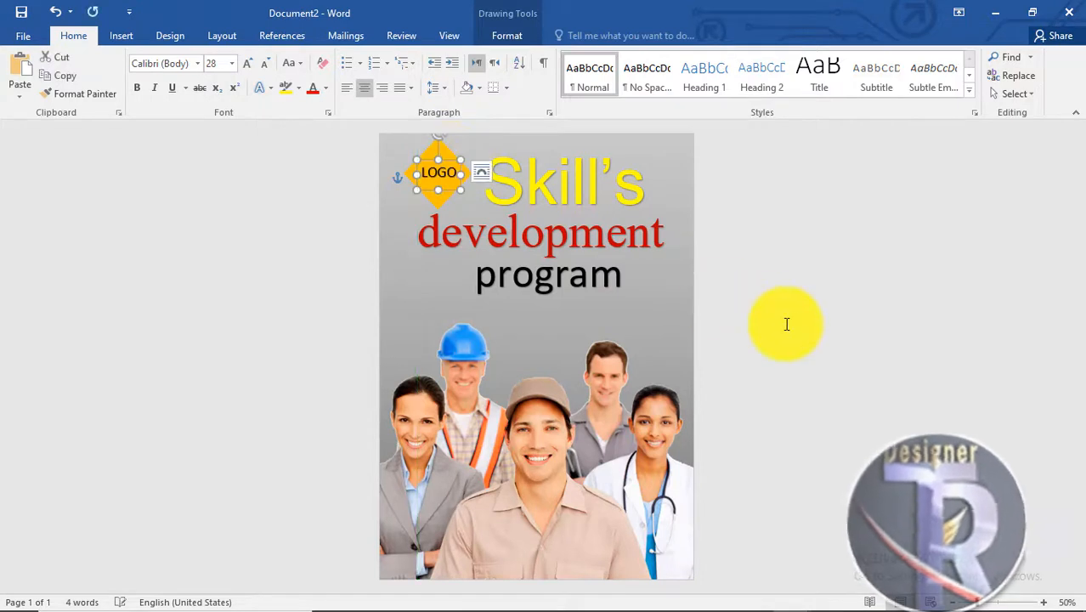
left_click(786, 324)
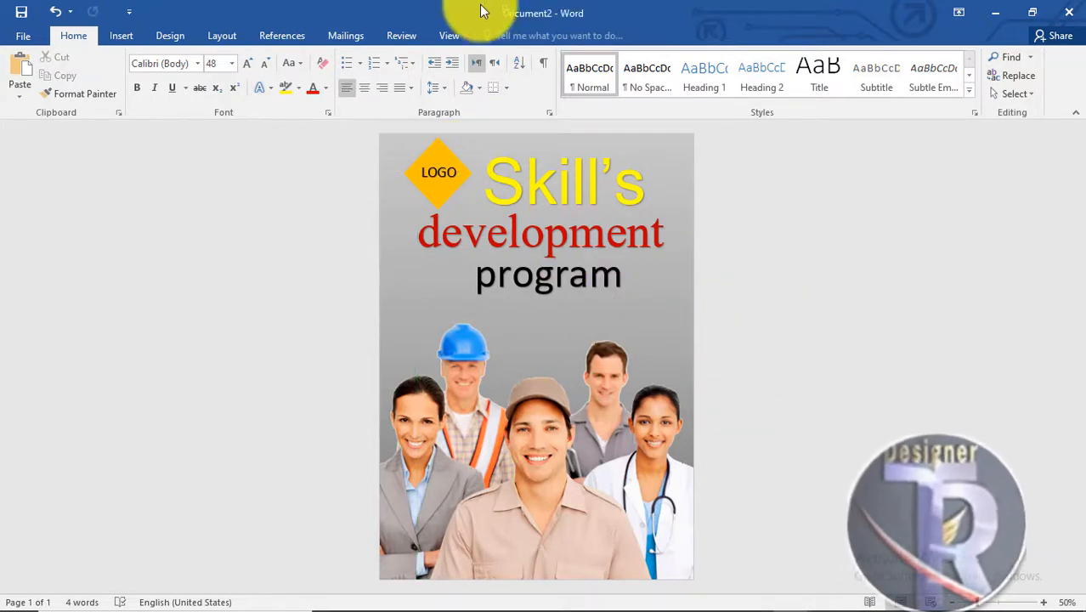
Step: Move the workers picture slightly down to leave more room beneath "program"
mouse_move(596, 424)
left_mouse_down()
mouse_move(596, 441)
mouse_move(600, 432)
left_mouse_up()
left_click(528, 295)
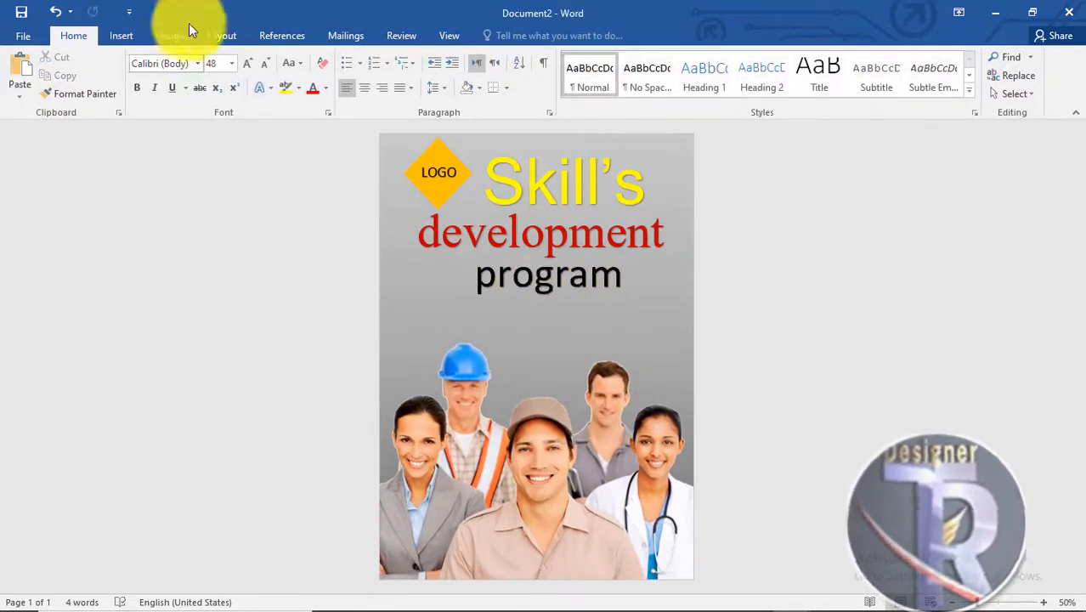
Step: Duplicate the "program" WordArt and replace the copy's text with a sample paragraph generated by =RAND(1)
left_click(557, 276)
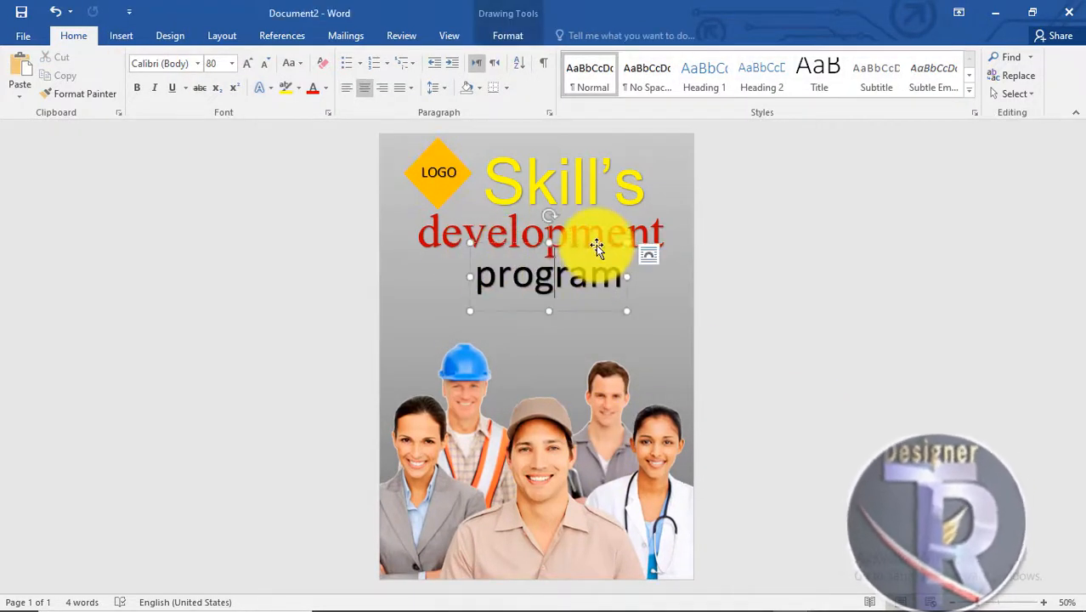
left_click(595, 243)
key("ctrl+c")
key("ctrl+v")
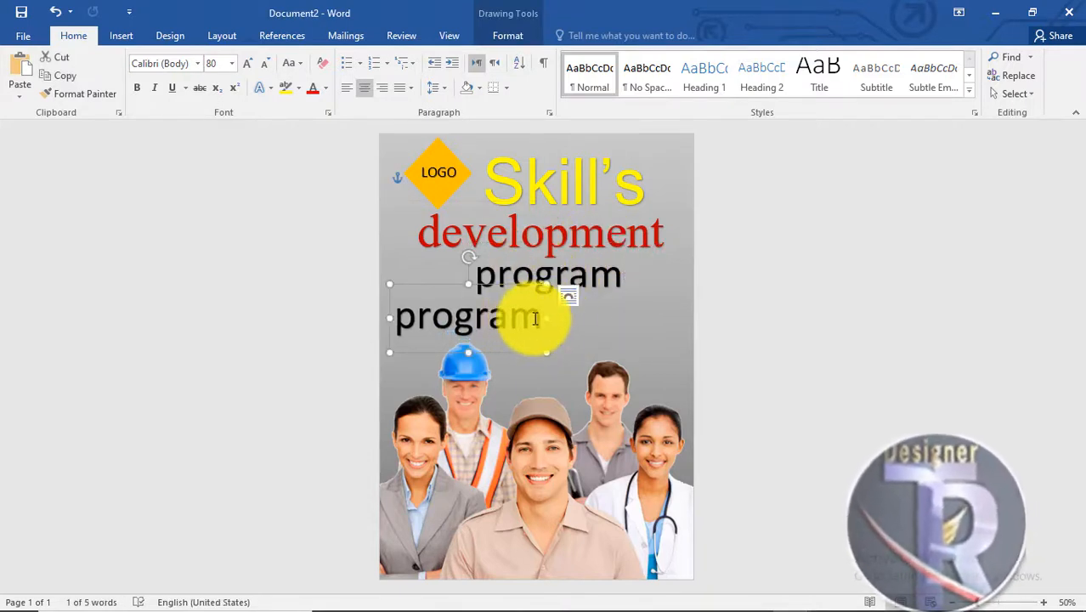
left_click(542, 319)
left_click_drag(542, 319, 332, 305)
type("=")
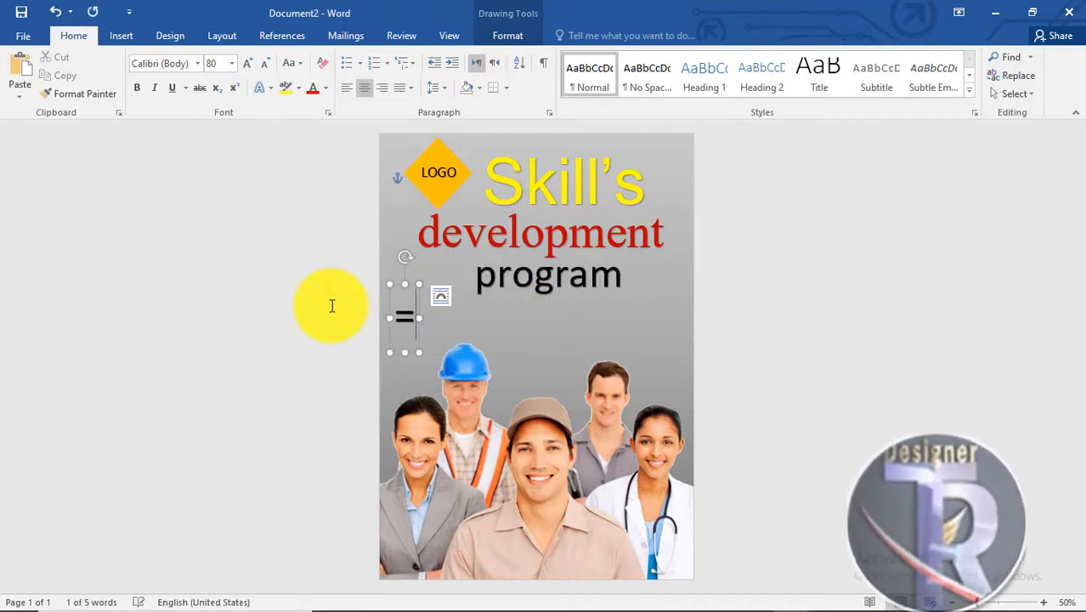
type("RAND(1)")
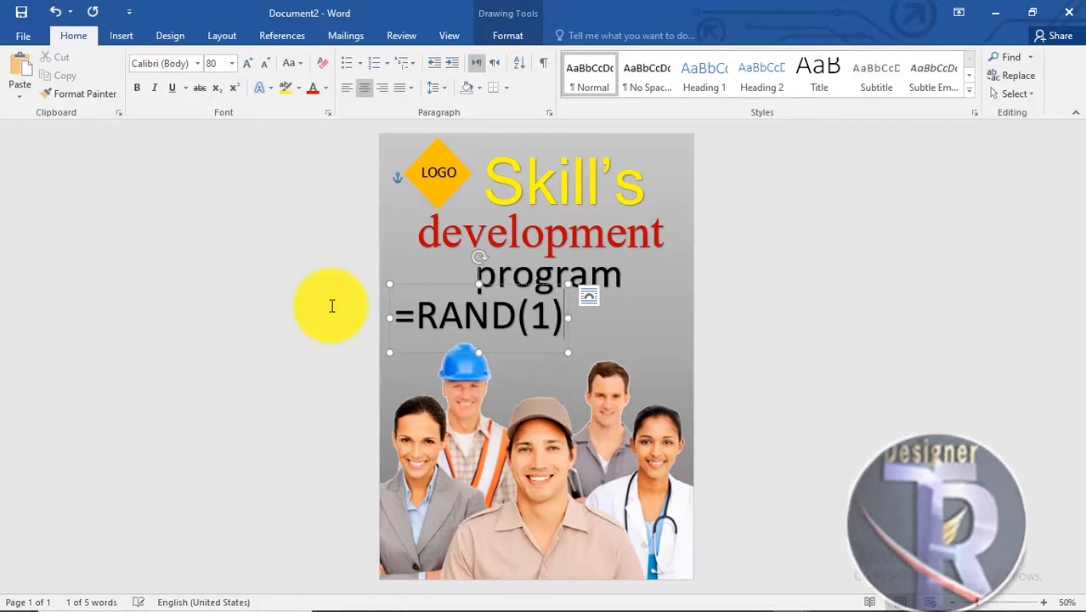
key("Return")
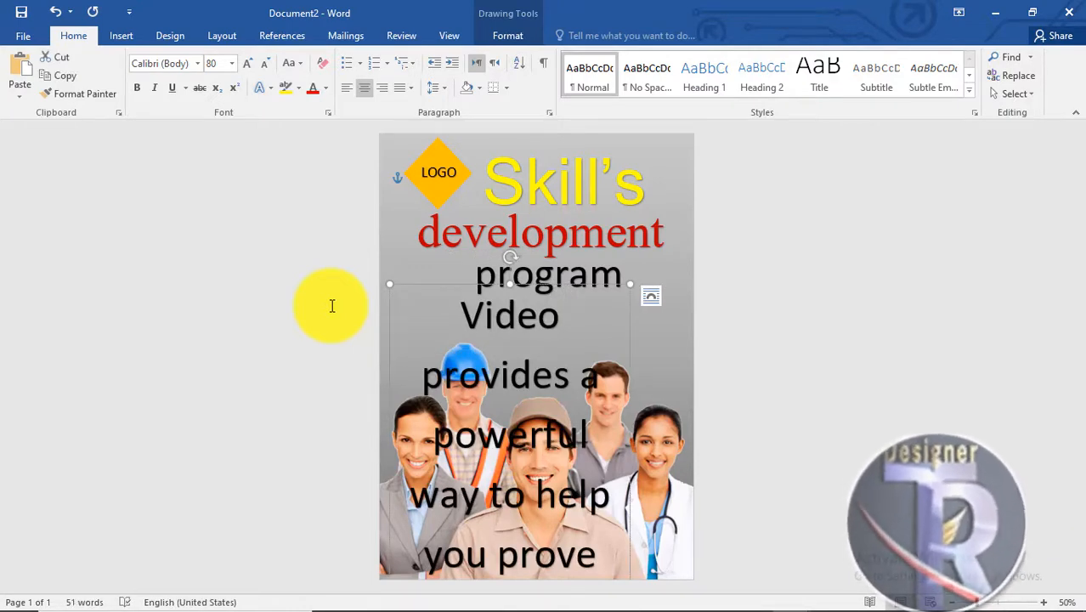
Step: Reduce the sample paragraph's font size to 14 pt
key("ctrl+shift+comma")
key("ctrl+shift+comma")
key("ctrl+shift+comma")
key("ctrl+shift+comma")
key("ctrl+shift+comma")
key("ctrl+shift+comma")
key("ctrl+shift+comma")
key("ctrl+shift+comma")
key("ctrl+shift+comma")
key("ctrl+shift+comma")
key("ctrl+shift+comma")
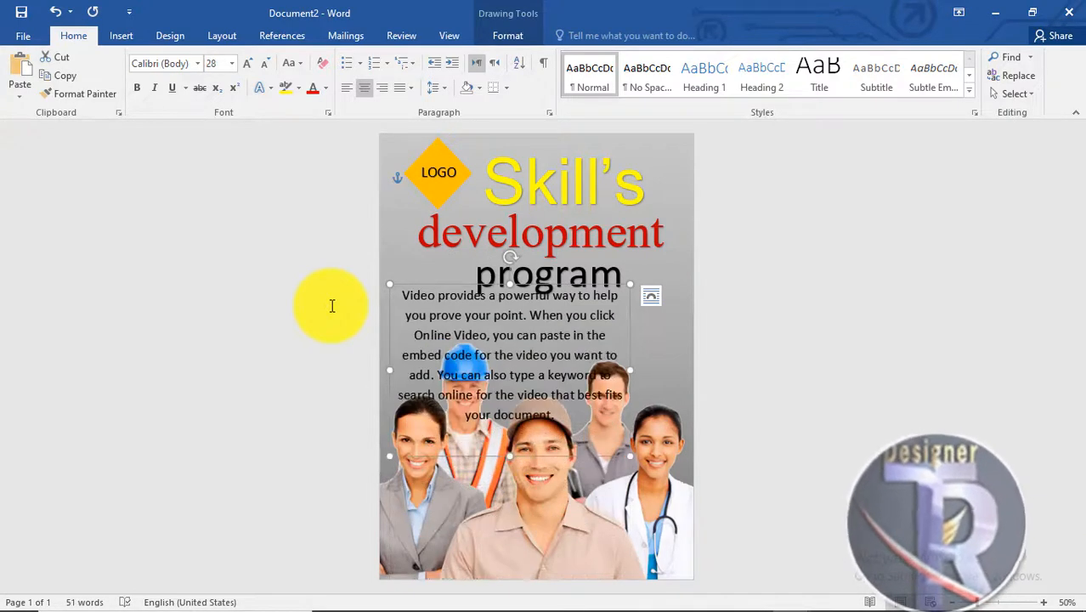
key("ctrl+shift+comma")
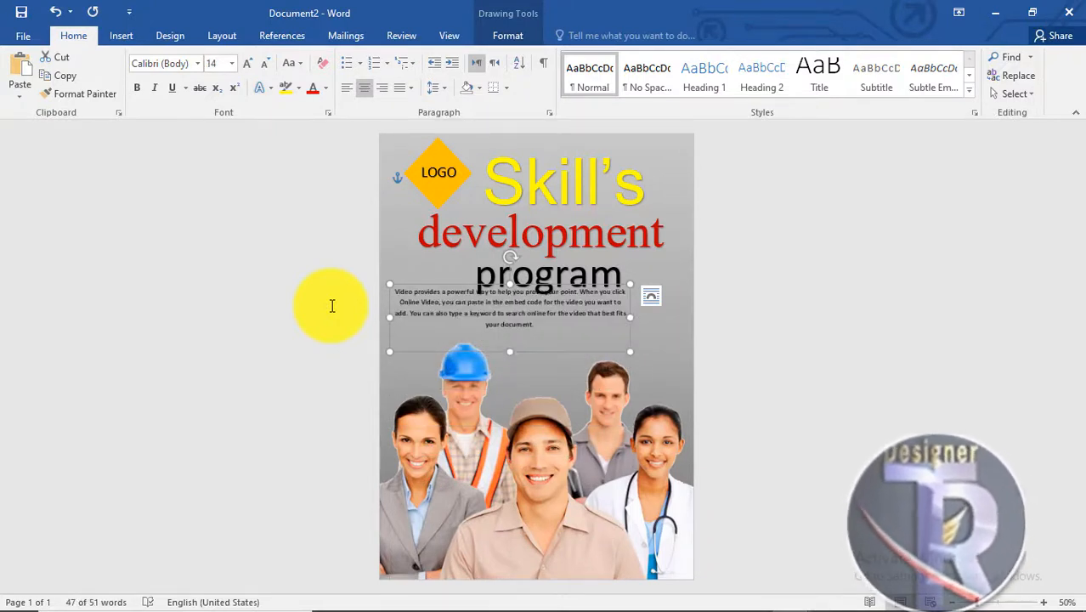
key("ctrl+shift+comma")
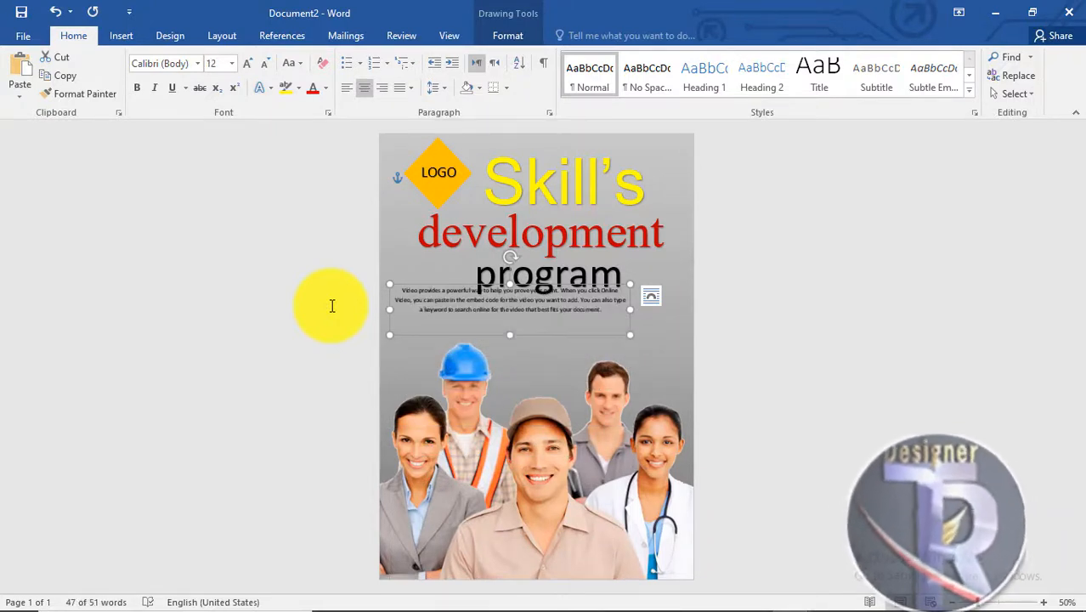
key("ctrl+shift+period")
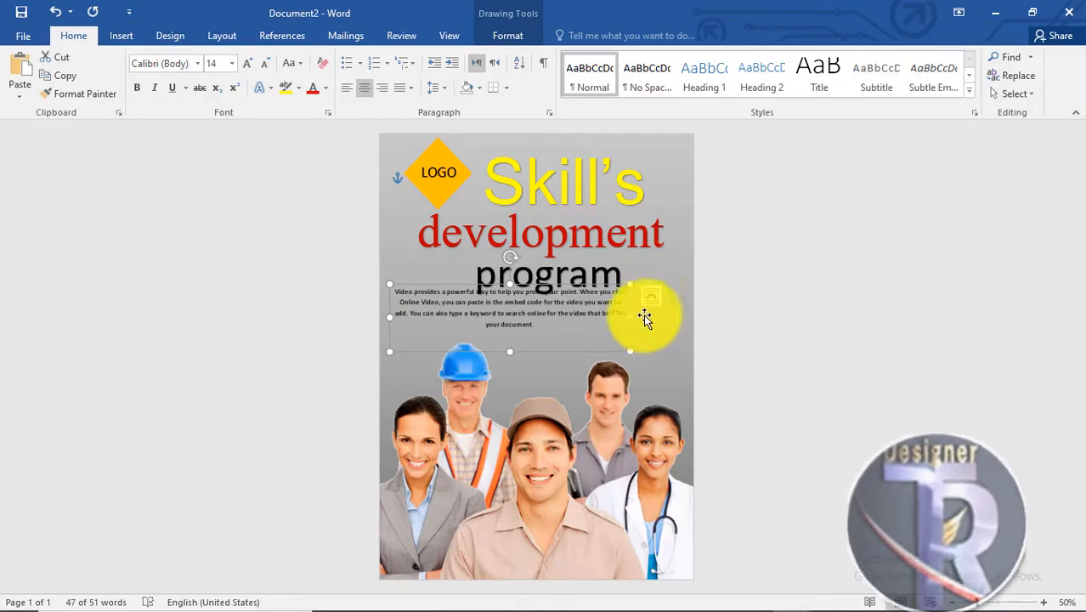
Step: Widen the sample paragraph's box to about 7.77" and place it just beneath "program"
left_click_drag(630, 313, 686, 312)
left_click_drag(616, 289, 616, 300)
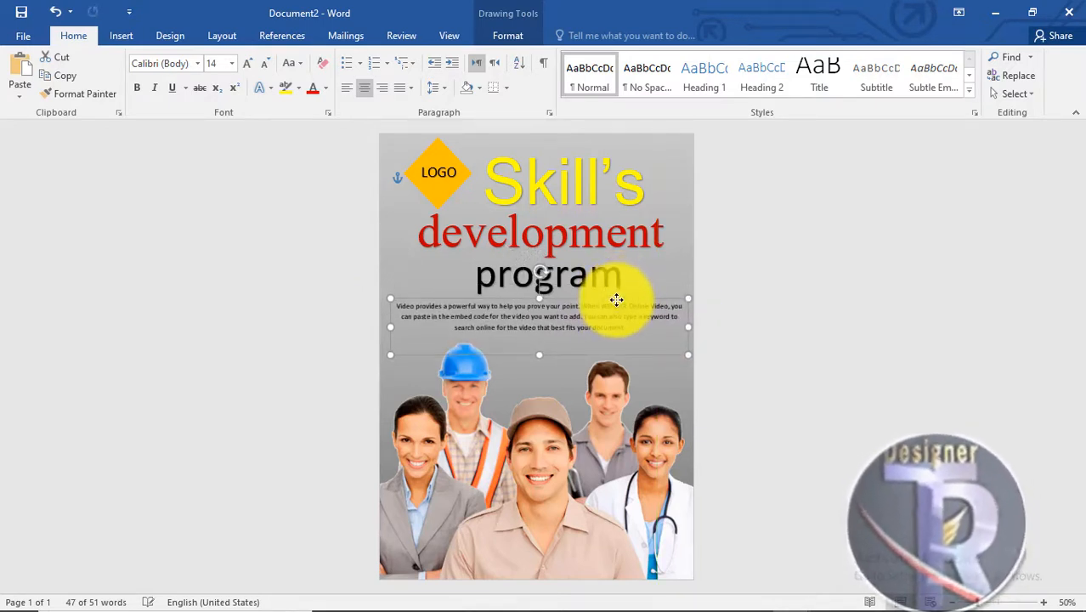
Step: Give the sample paragraph a white text fill and set its font size to 16 pt
left_click(503, 36)
left_click(622, 58)
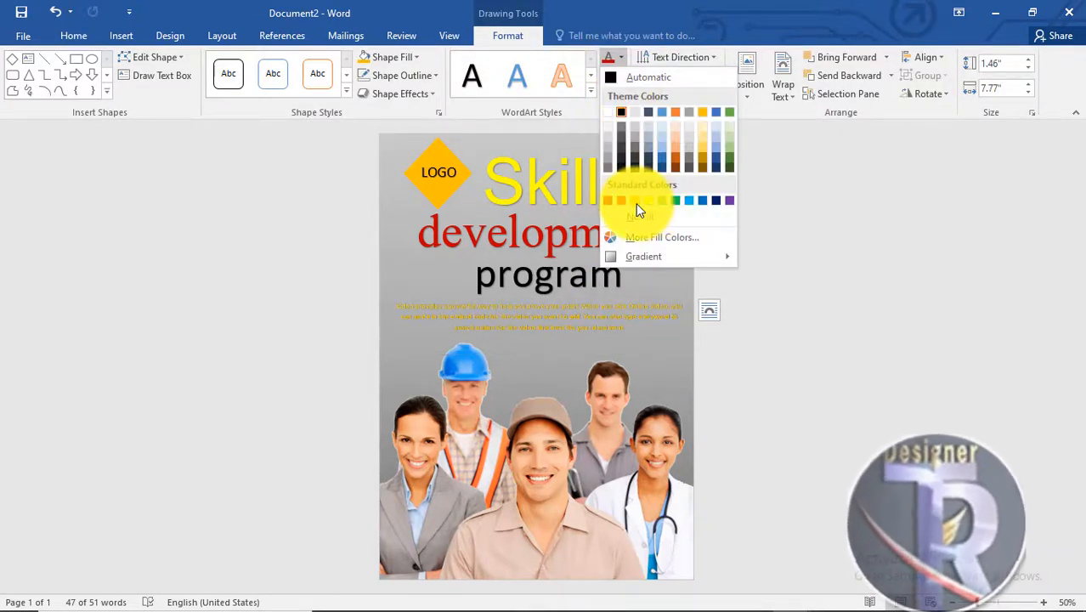
left_click(610, 111)
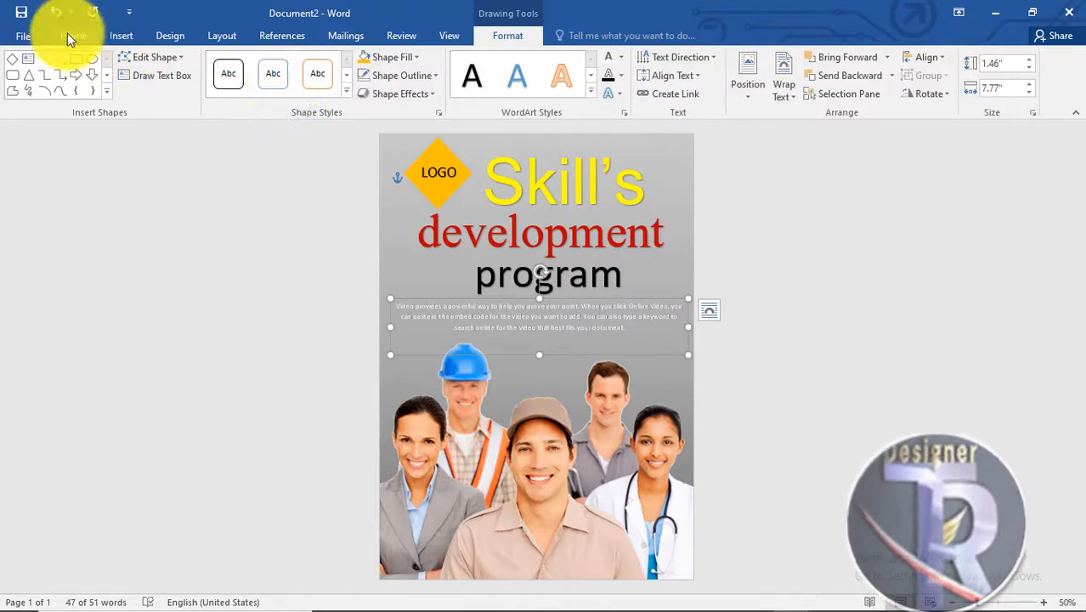
left_click(95, 36)
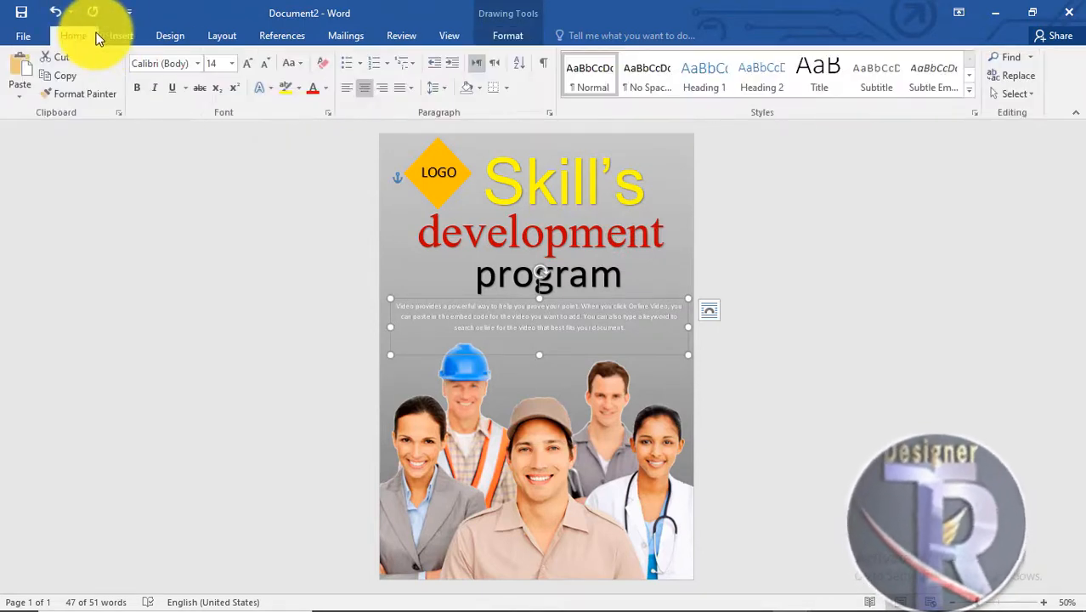
left_click(248, 67)
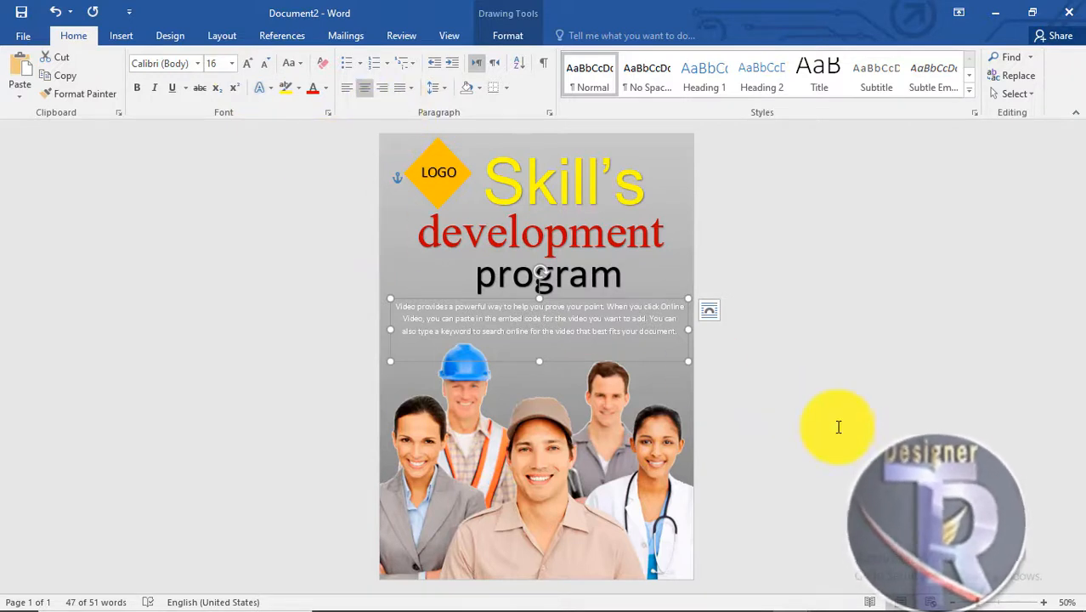
left_click(838, 427)
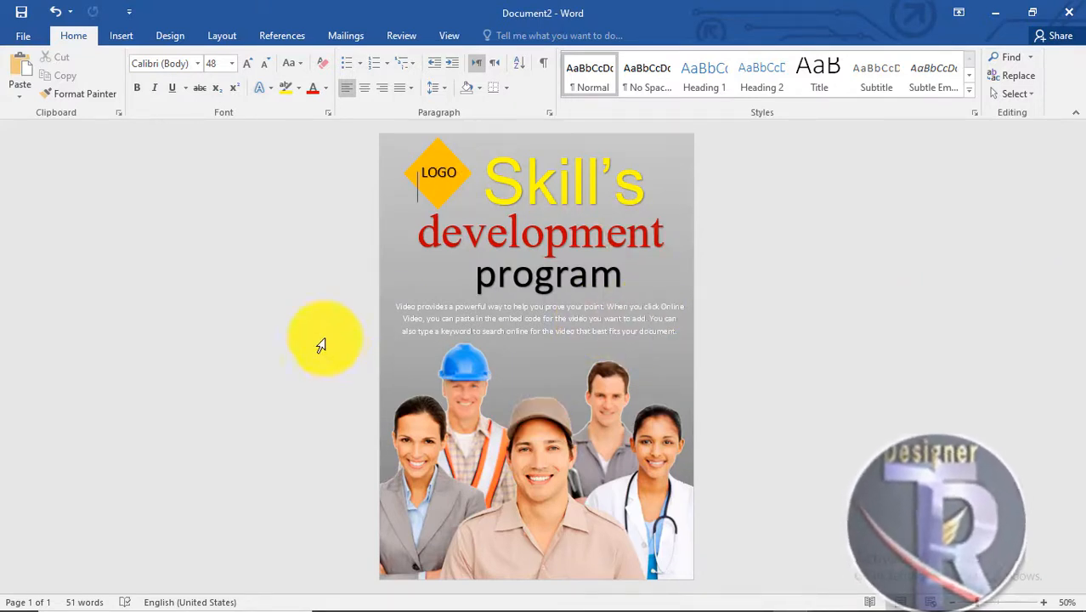
Step: Draw a rectangle about 1.02" high and 9.52" wide across the bottom edge of the page
left_click(126, 39)
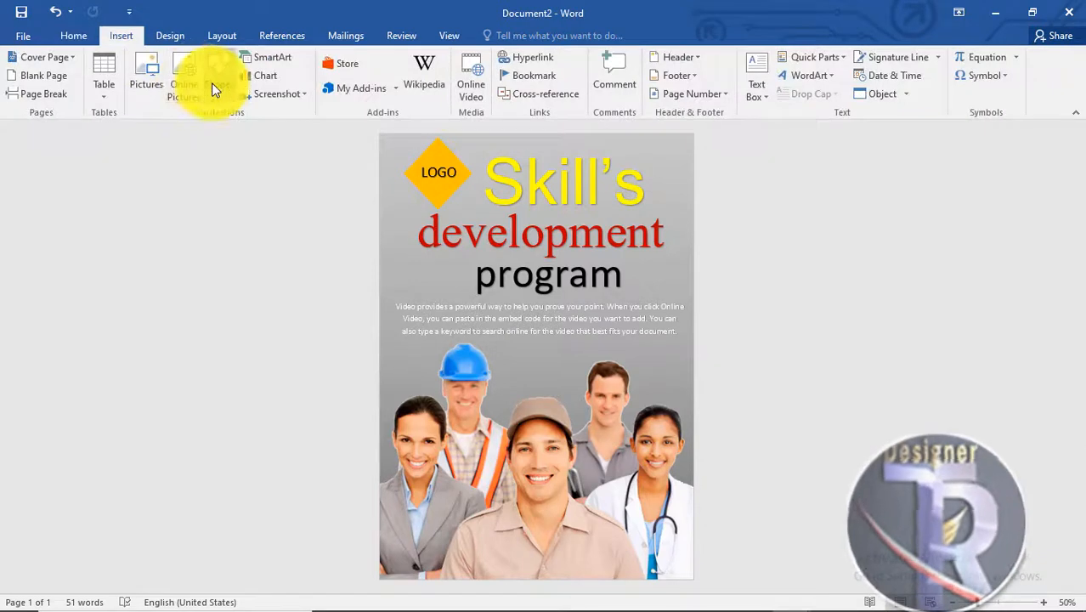
left_click(214, 85)
left_click(274, 132)
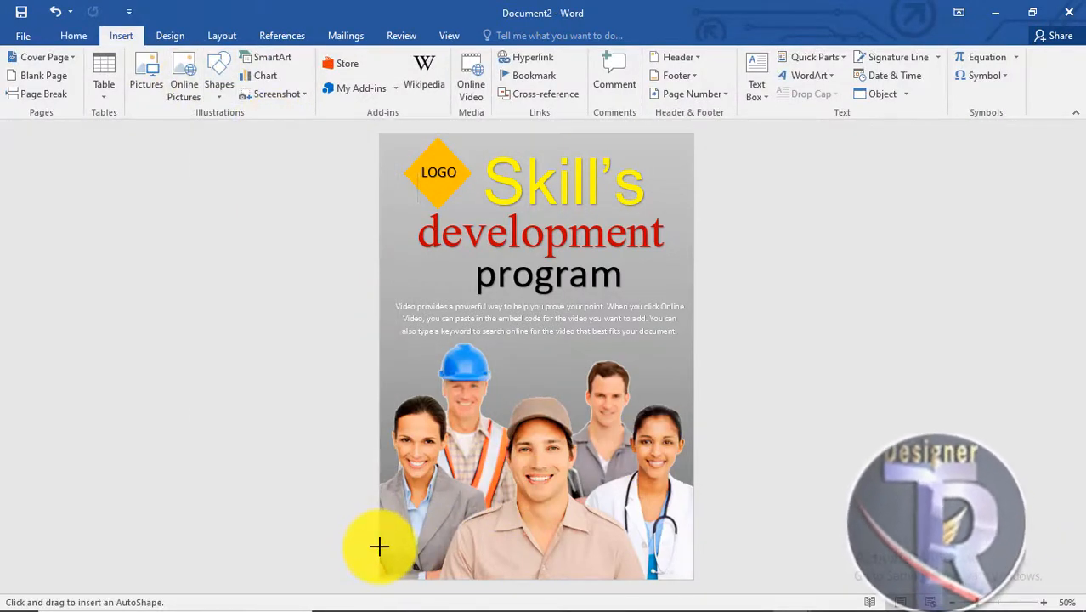
mouse_move(380, 546)
left_mouse_down()
mouse_move(565, 586)
mouse_move(720, 585)
left_mouse_up()
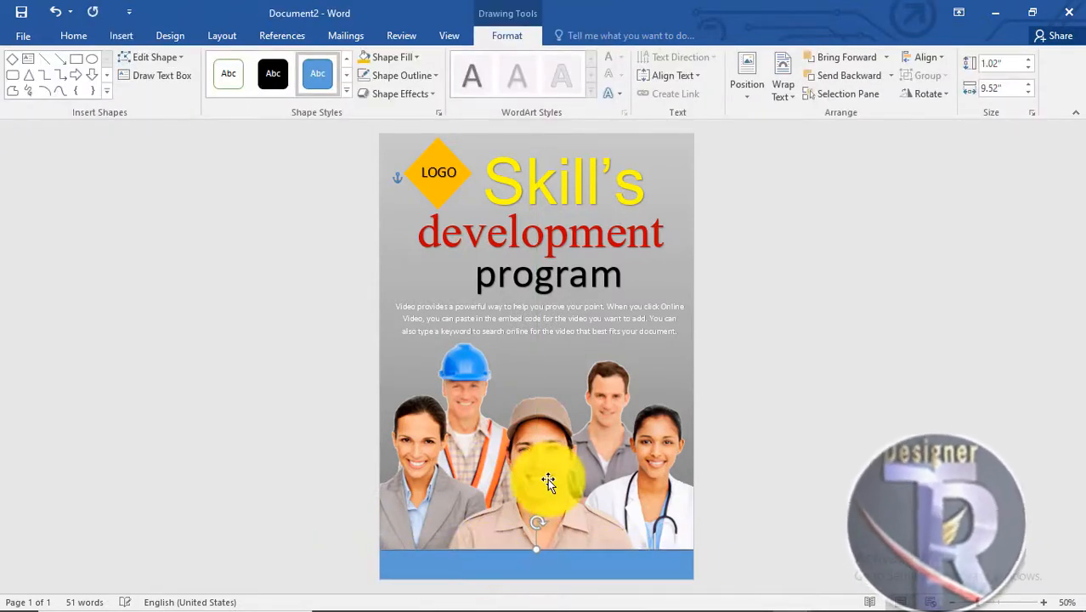
Step: Move the workers picture slightly up and left above the blue bottom bar
left_click(548, 481)
double_click(549, 469)
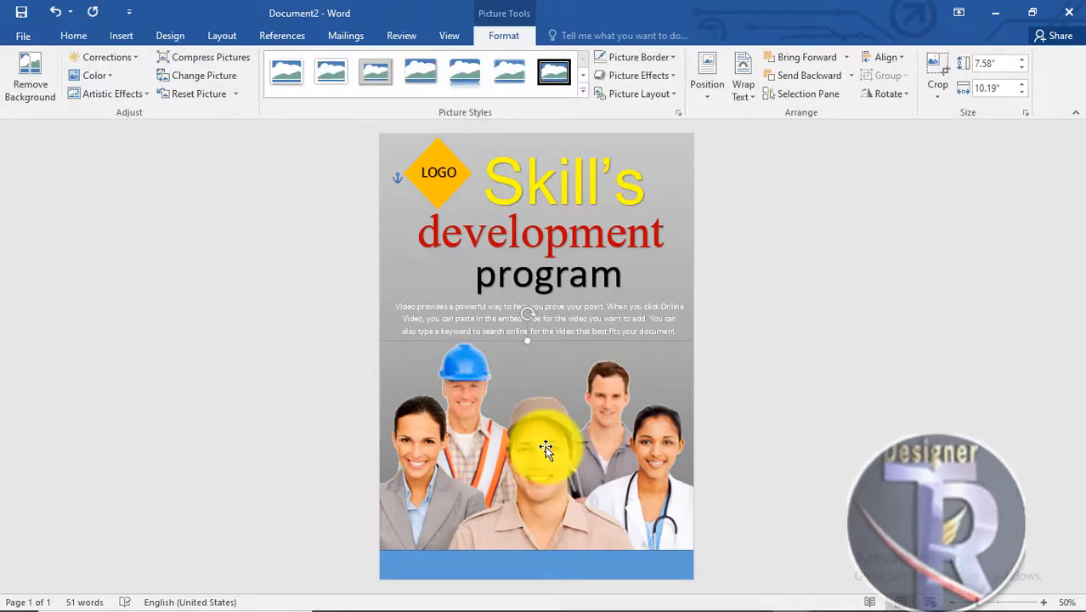
left_click_drag(548, 459, 537, 447)
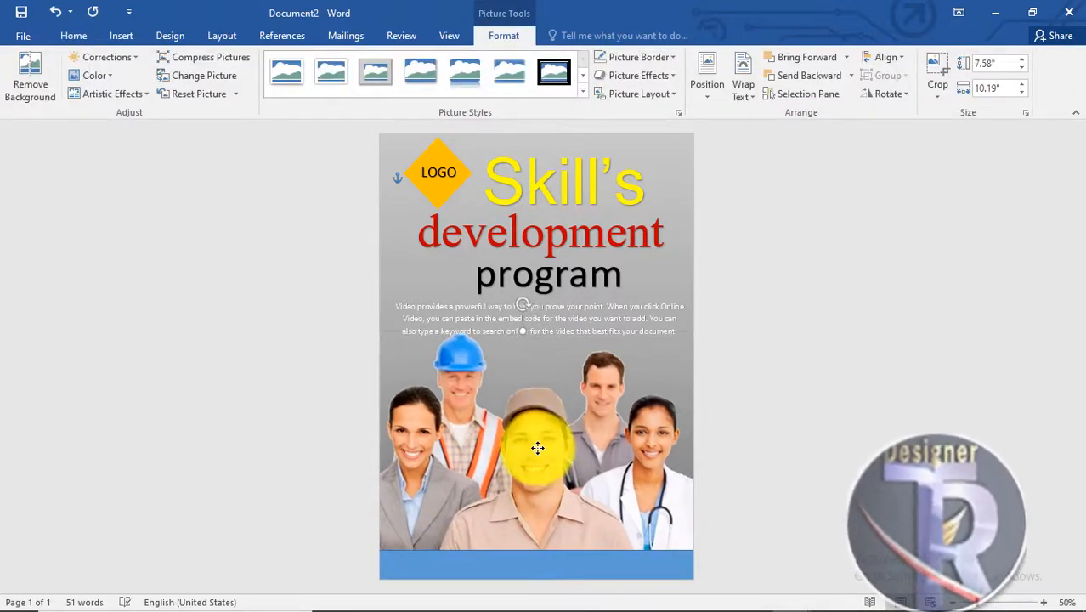
Step: Apply the solid black preset shape style to the blue bar across the bottom edge of the page
left_click(763, 458)
mouse_move(592, 565)
left_mouse_down()
mouse_move(592, 553)
mouse_move(592, 564)
left_mouse_up()
left_click(785, 436)
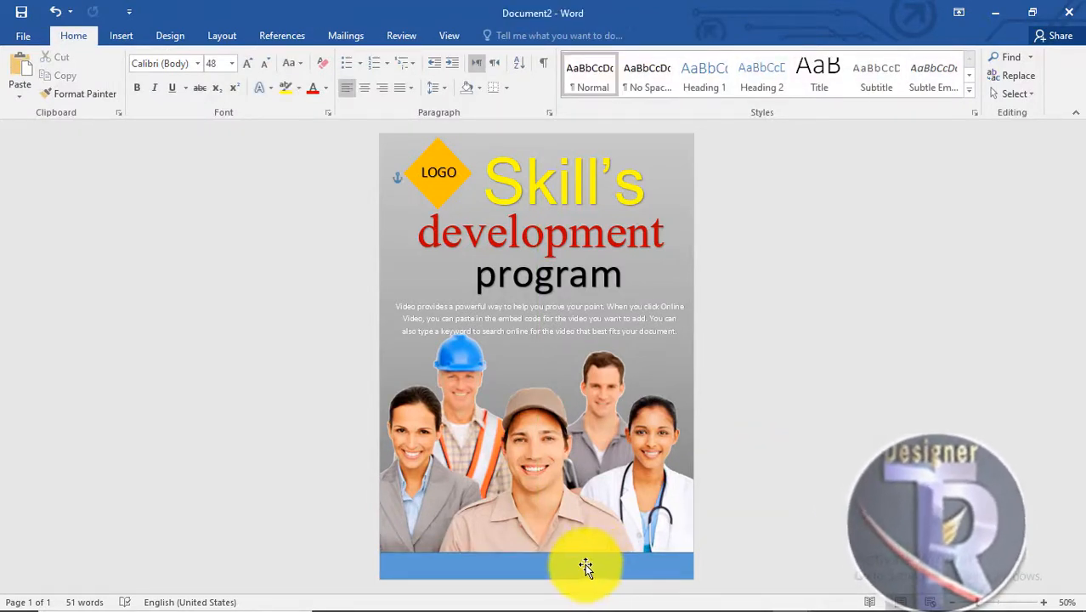
left_click(585, 566)
left_click(508, 35)
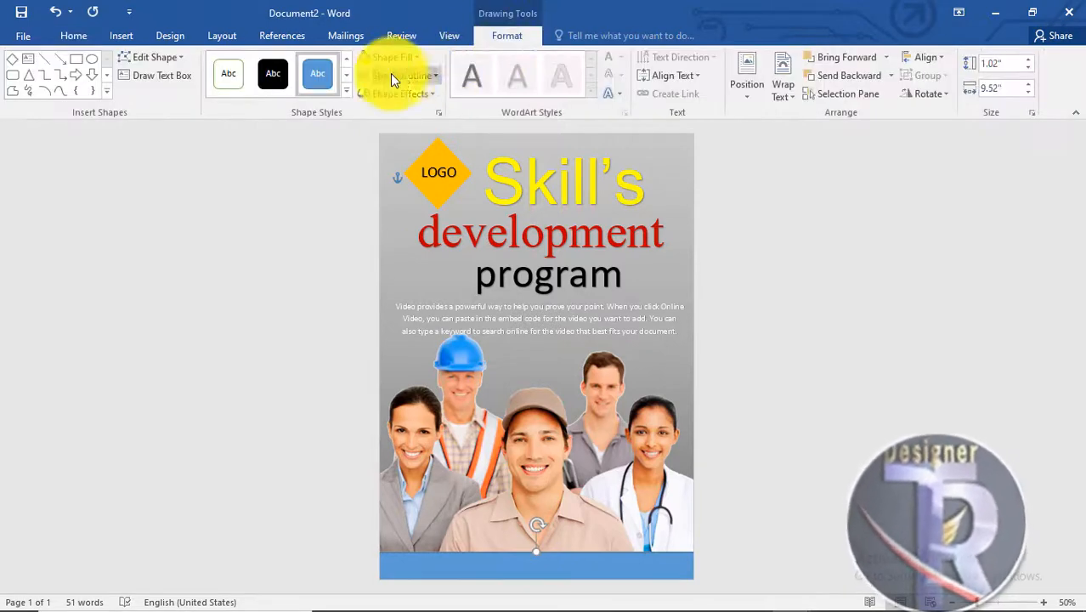
left_click(272, 74)
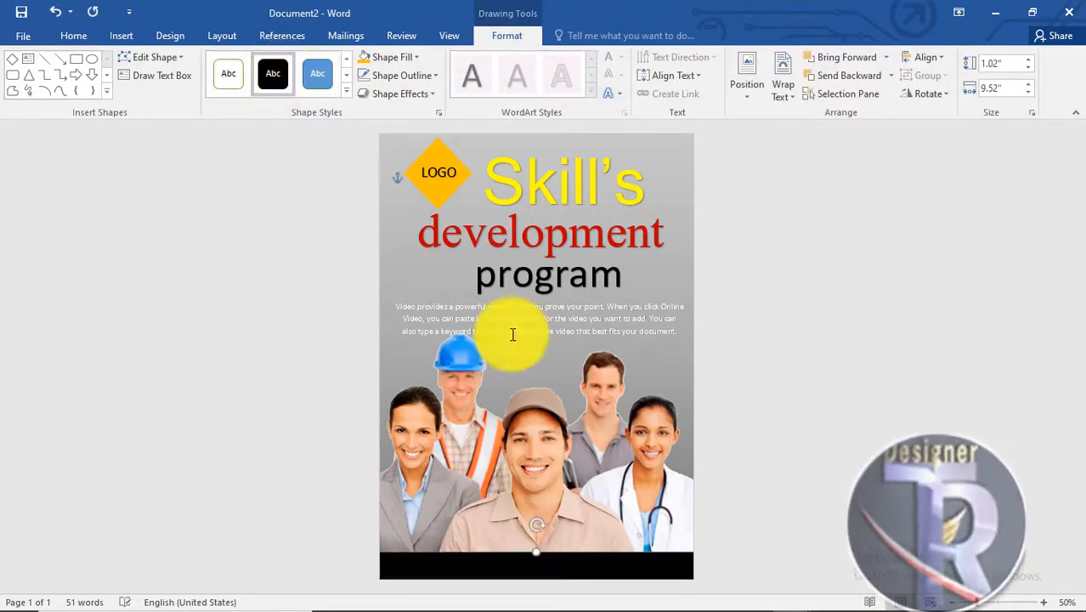
left_click(876, 412)
Step: Insert the social media icons picture from the "icons png" folder and set its text wrapping to in front of text
left_click(129, 37)
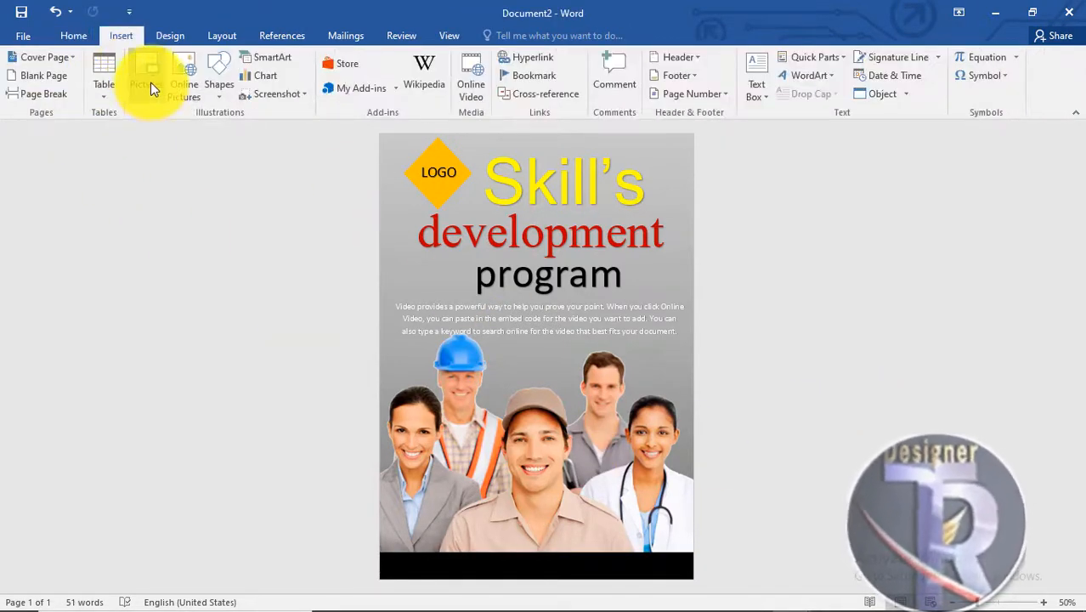
left_click(148, 83)
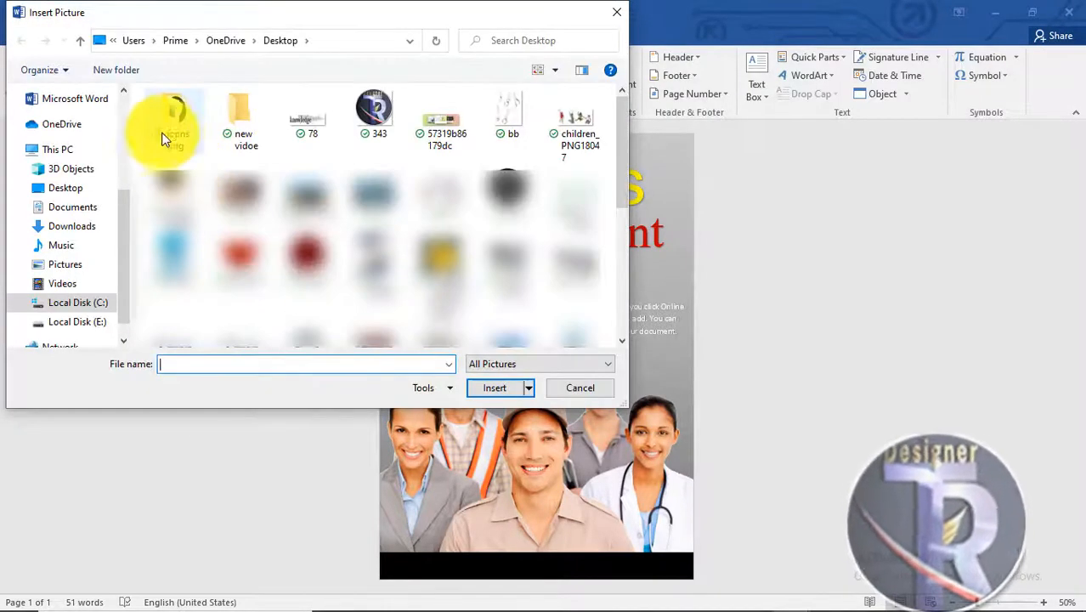
double_click(166, 128)
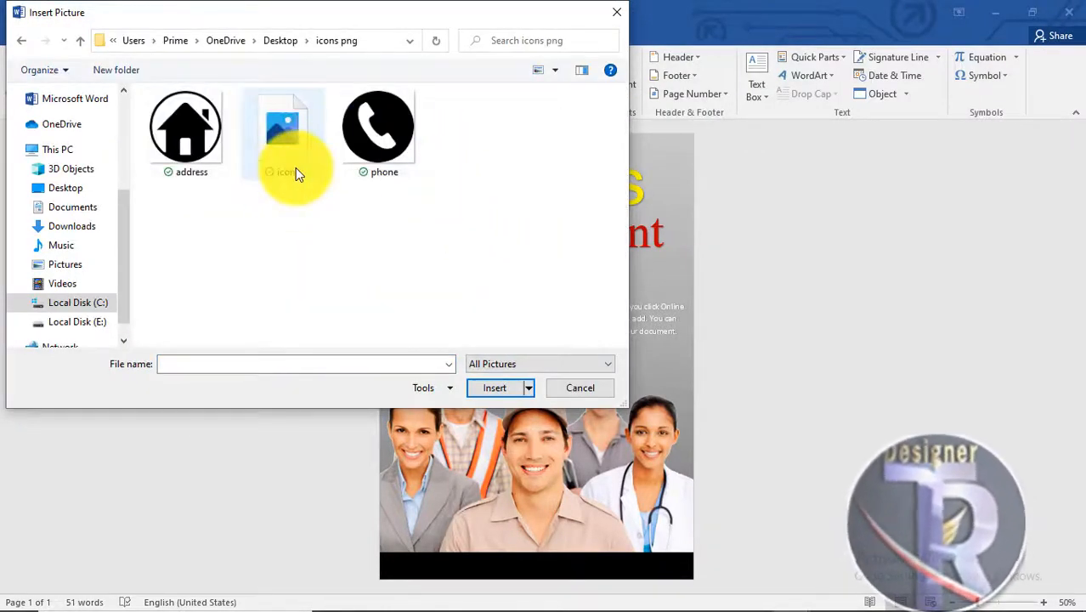
double_click(294, 167)
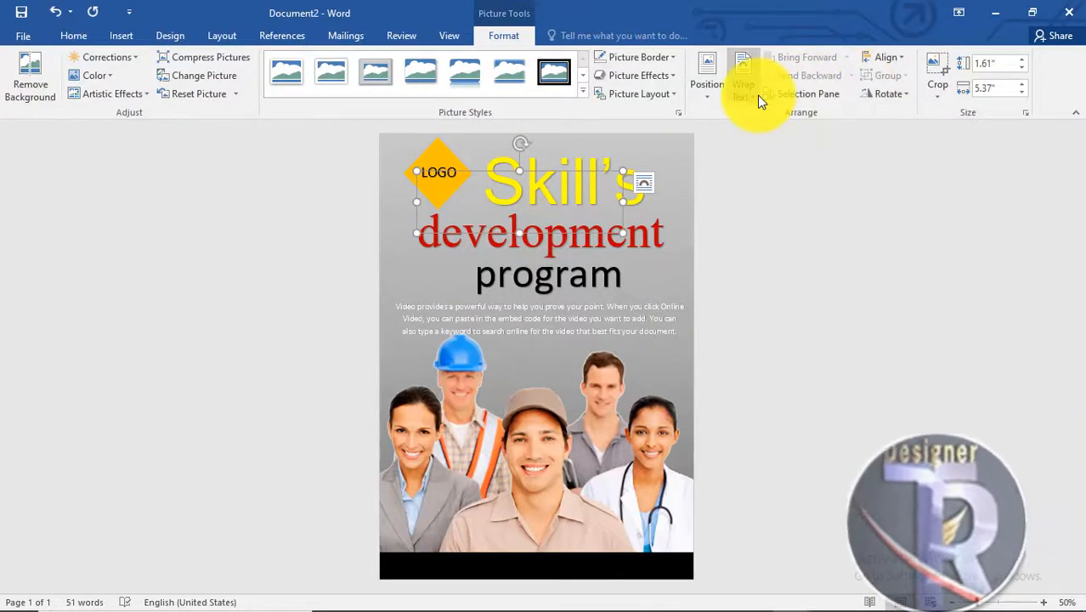
left_click(758, 100)
left_click(766, 231)
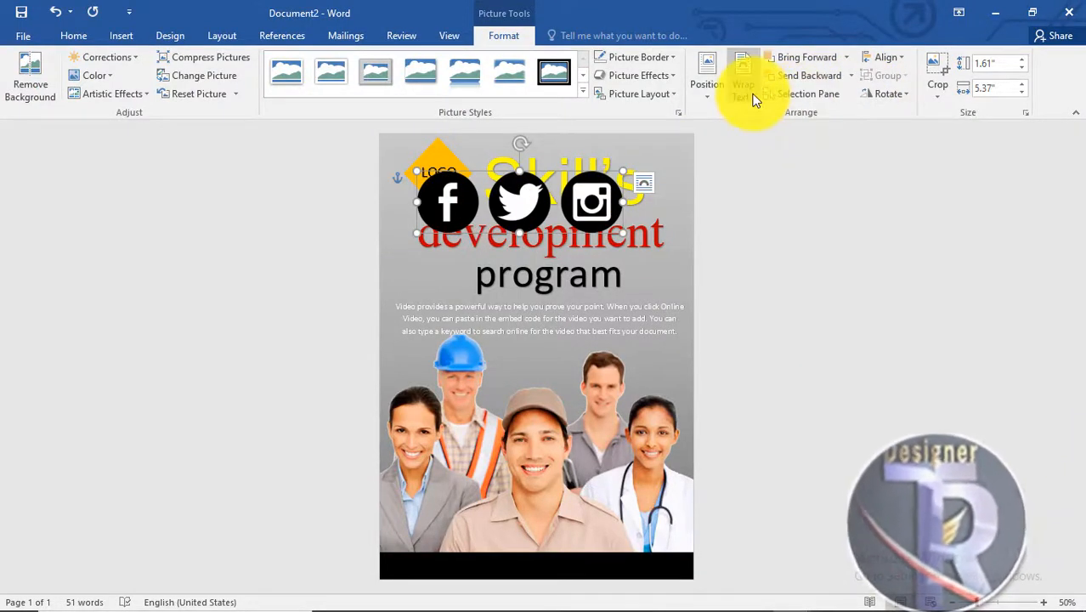
Step: Shrink the social media icons picture to about 0.67" high and 2.23" wide and recolor it orange
left_click_drag(623, 170, 431, 221)
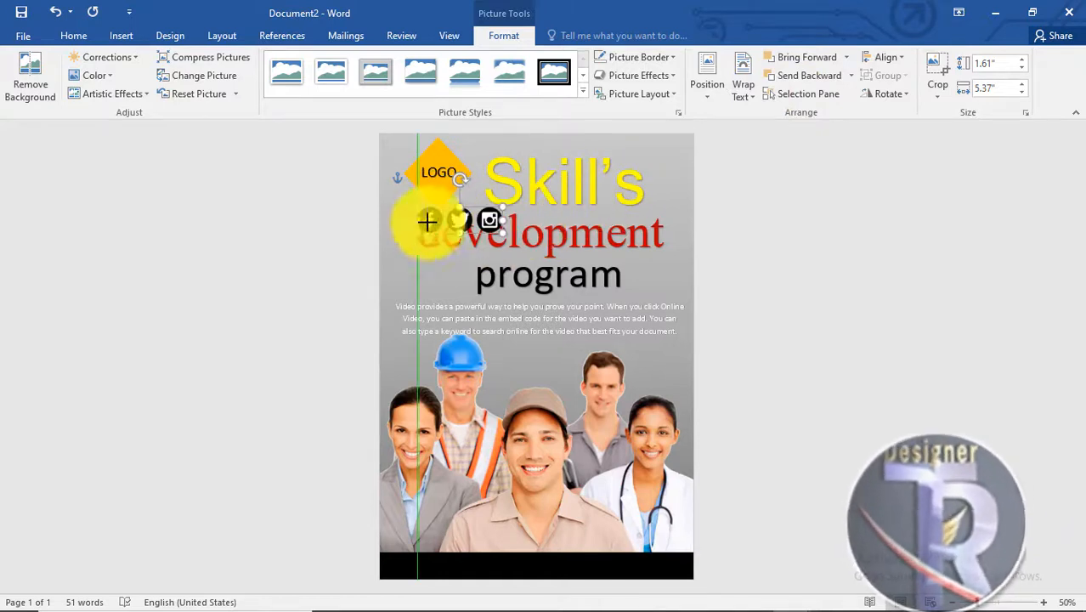
left_click(98, 77)
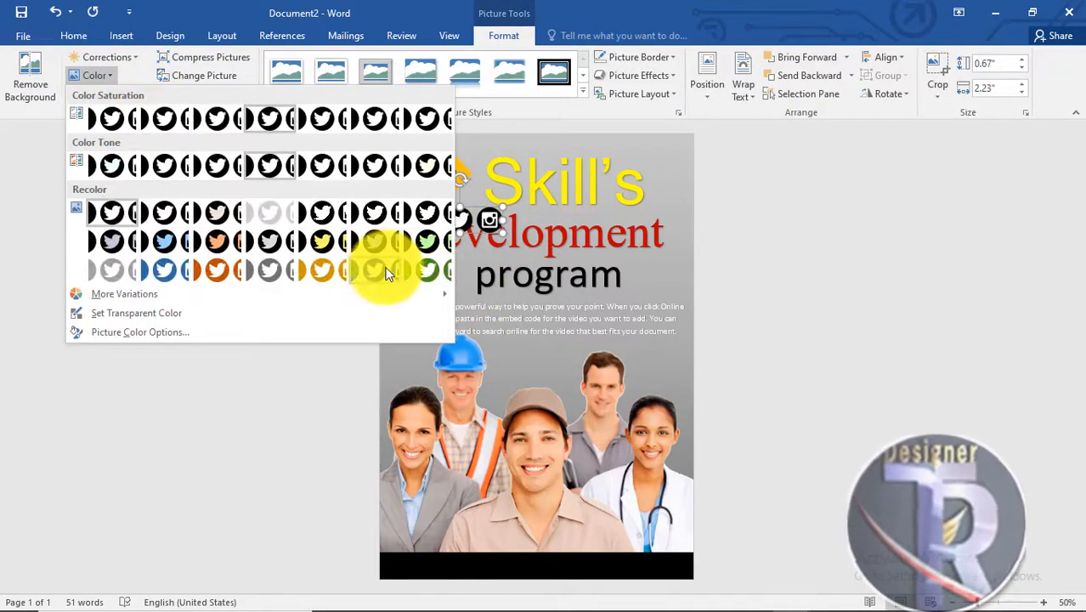
left_click(213, 278)
Step: Reduce the orange icons picture to about 0.56" by 1.88" and place it at the left end of the black bar
left_click_drag(510, 220, 467, 558)
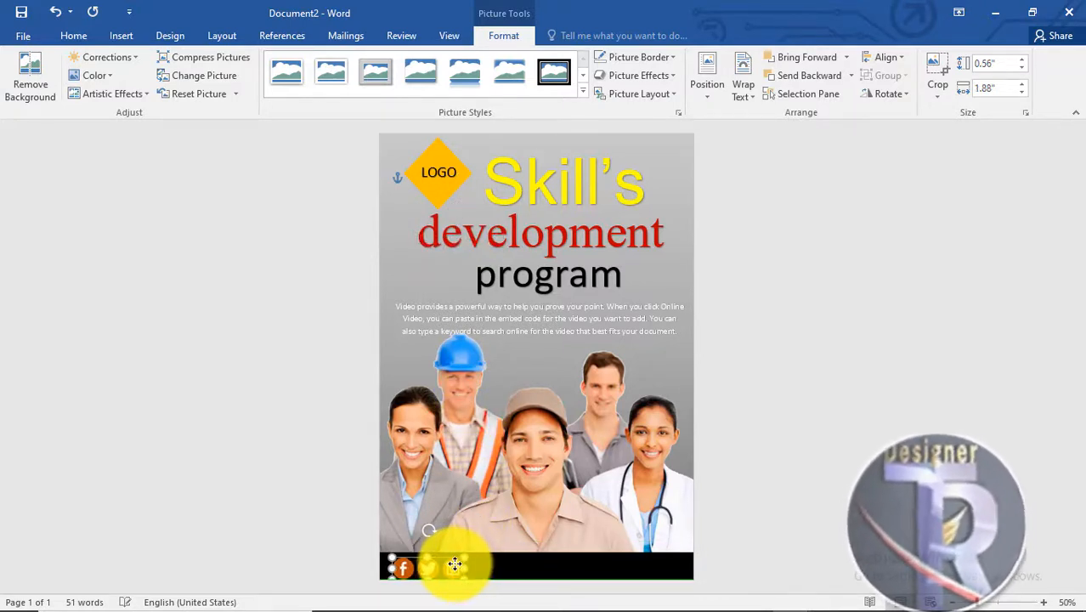
left_click_drag(456, 562, 456, 563)
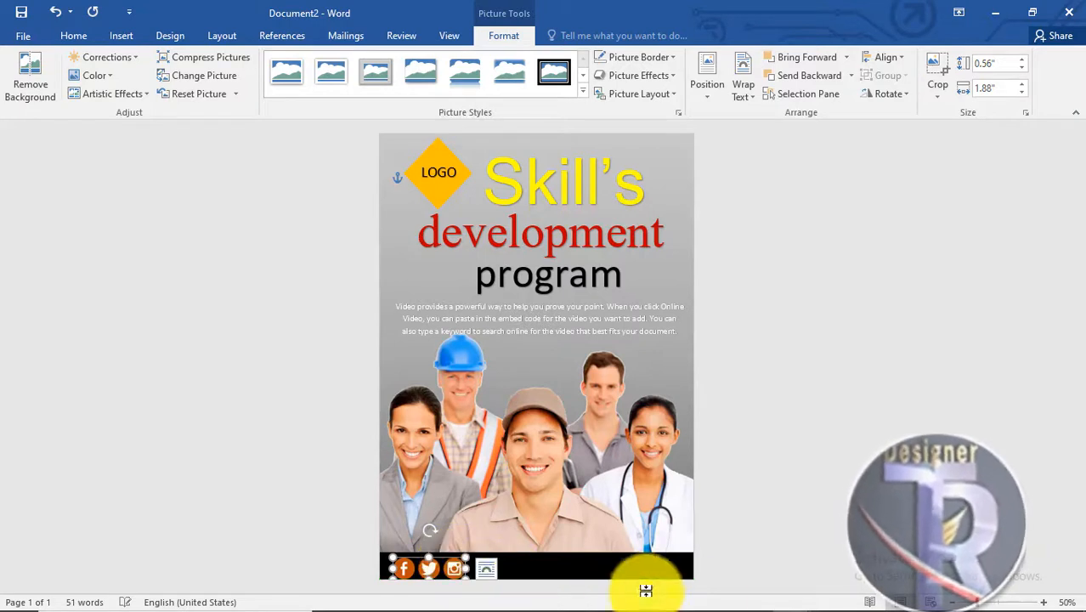
left_click(845, 535)
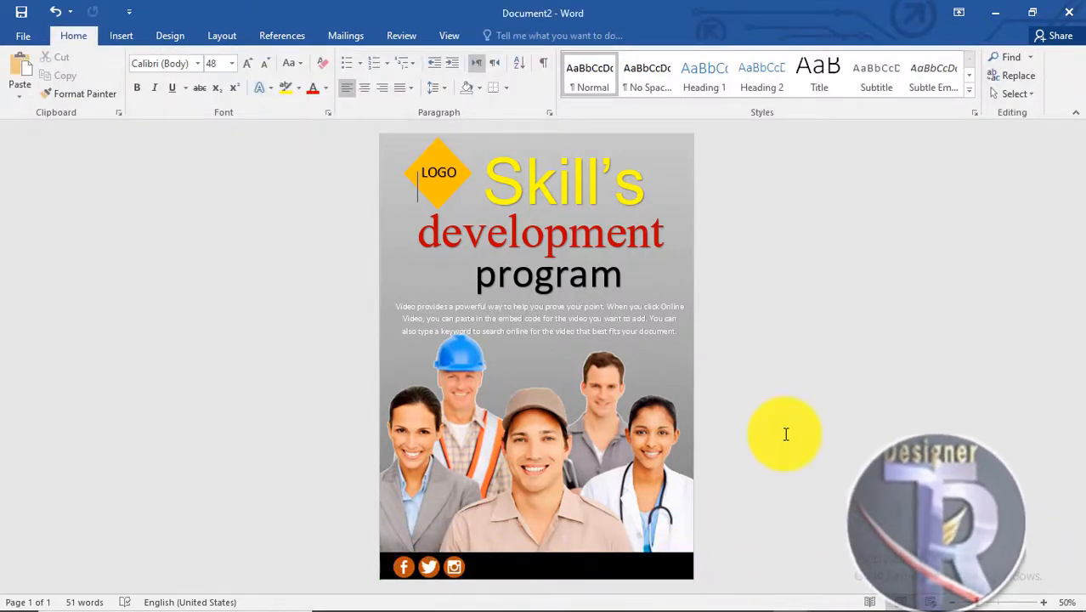
left_click(1043, 602)
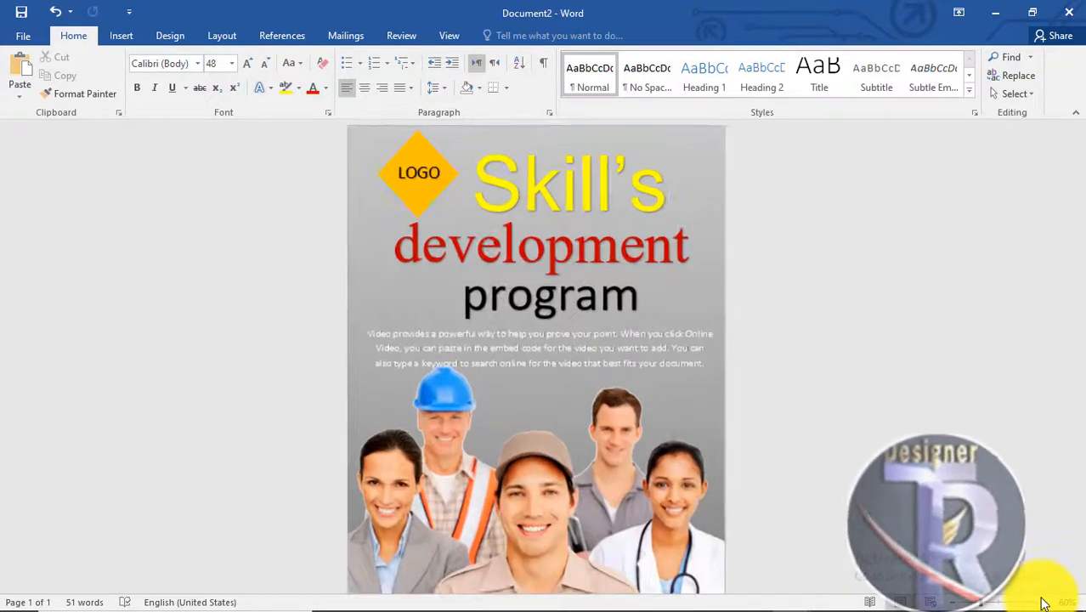
left_click(1043, 601)
left_click(1043, 602)
left_click_drag(1077, 255, 1076, 231)
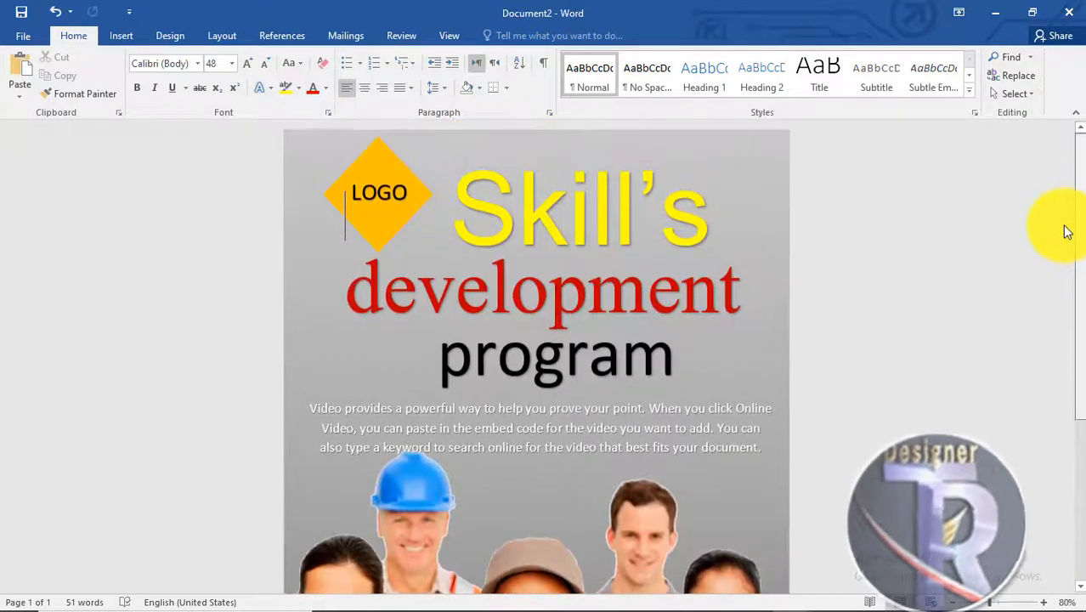